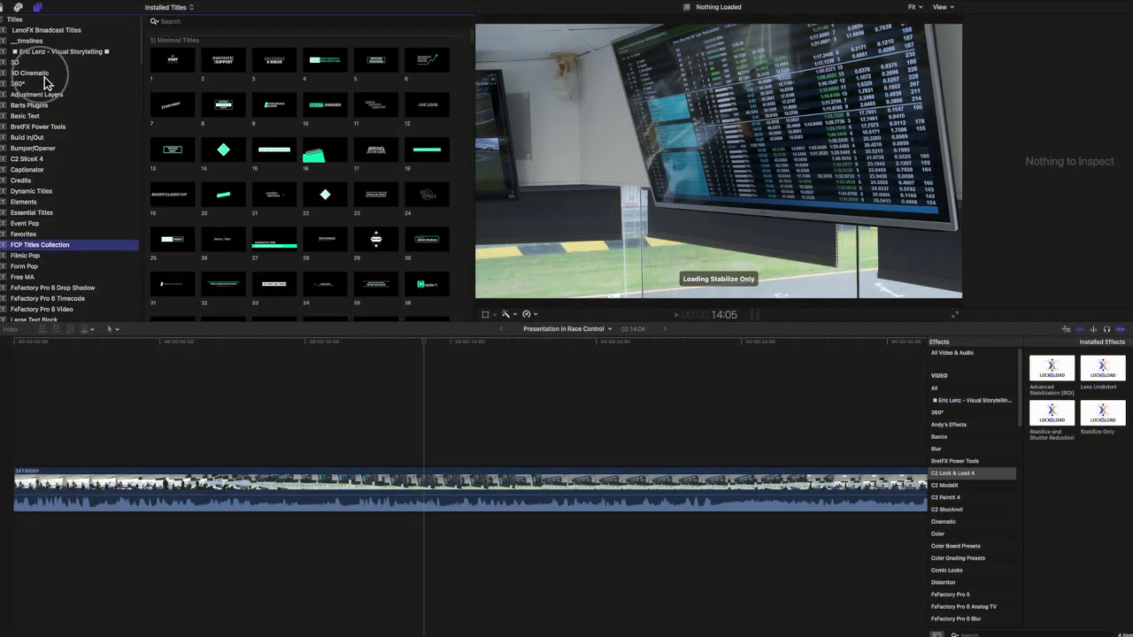
- List the 3D Cinematic title styles in the Titles browser
left_click(45, 73)
- Preview the Graphical title, the Web Promotions generator and the FxFactory Sun Desert Sun preset
left_click(222, 60)
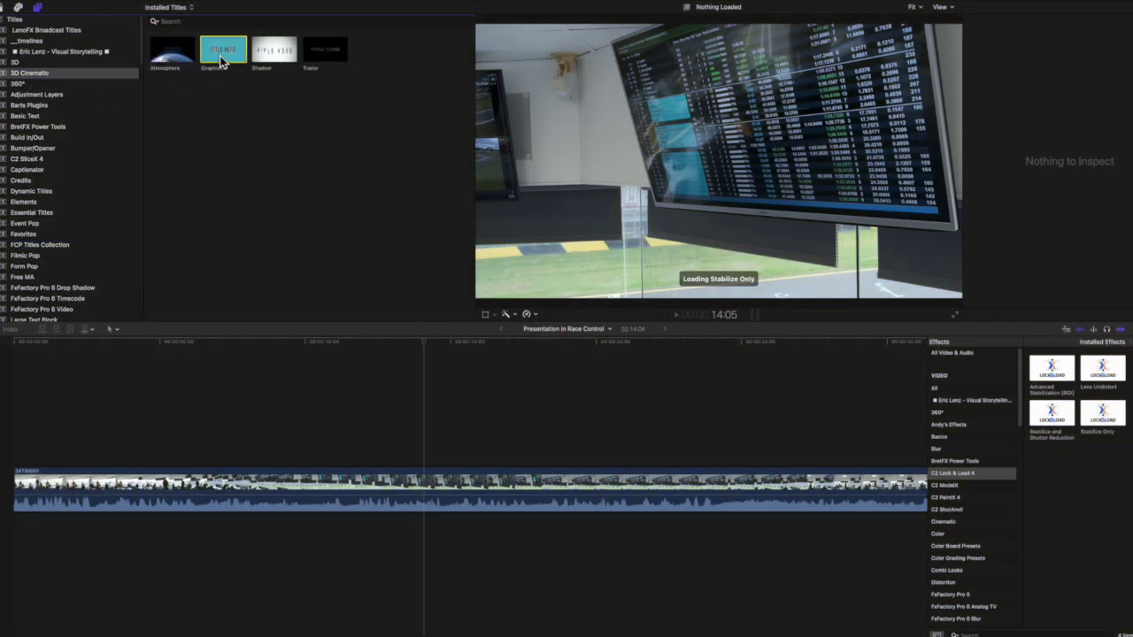
scroll(63, 162, "down", 10)
left_click(31, 285)
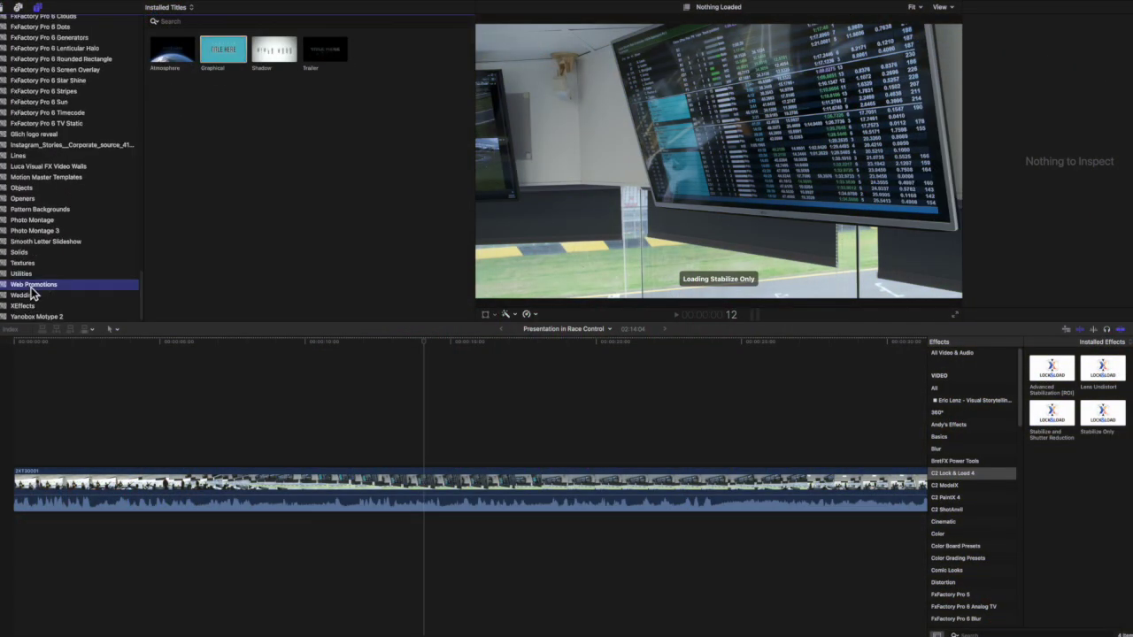
left_click(173, 50)
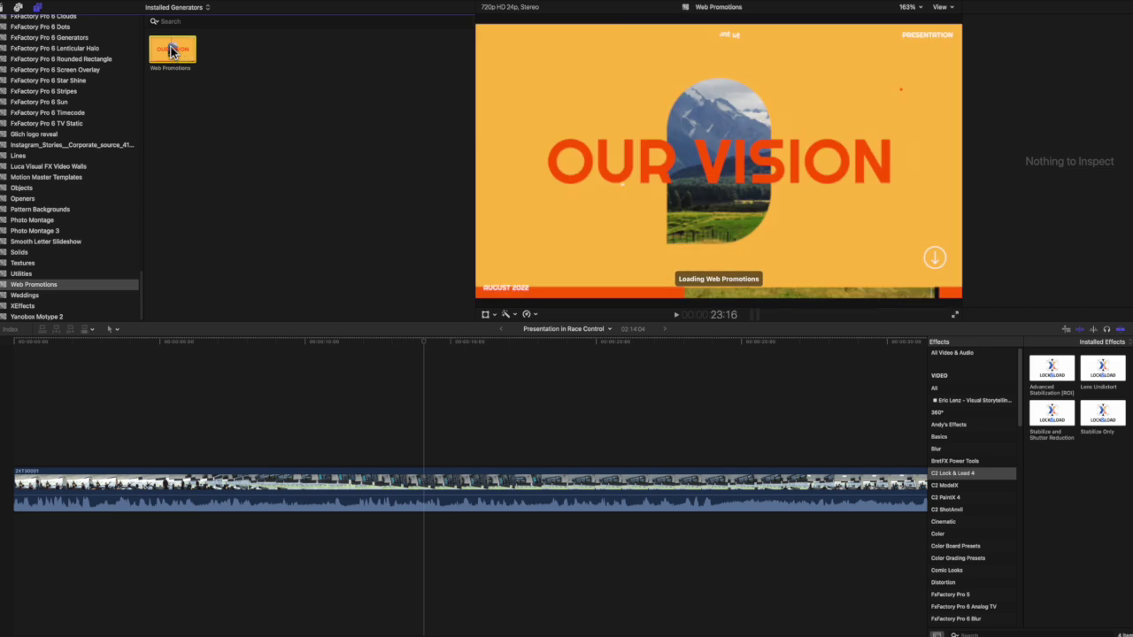
left_click(42, 102)
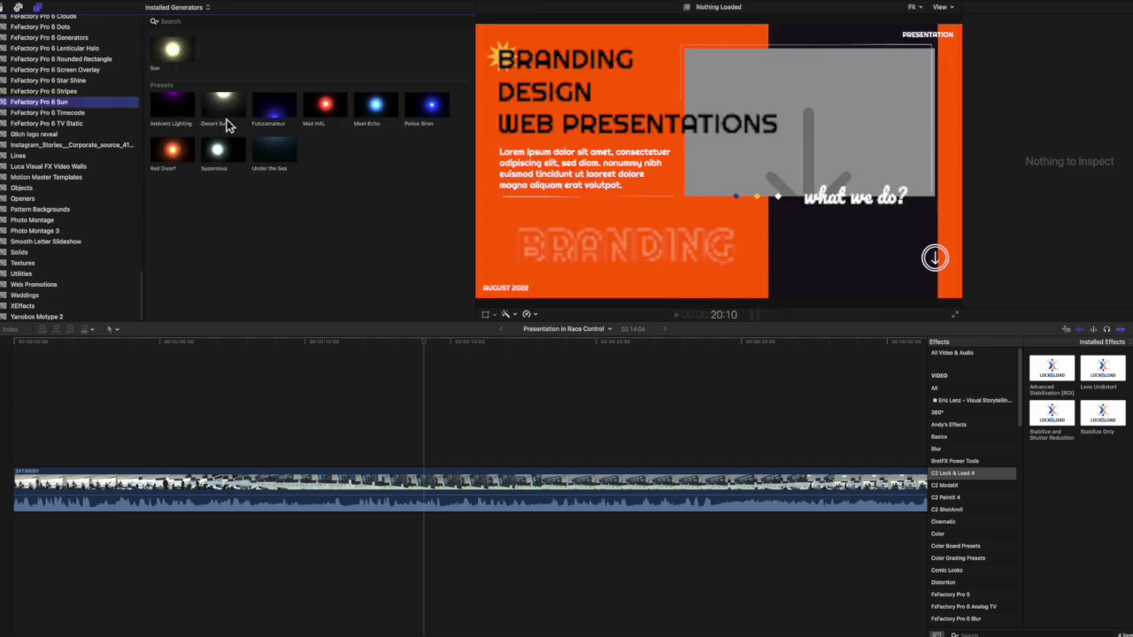
left_click(223, 114)
- Add the C2 PaintX 4 Tracked Paint generator to the timeline and select its clip
scroll(86, 88, "up", 15)
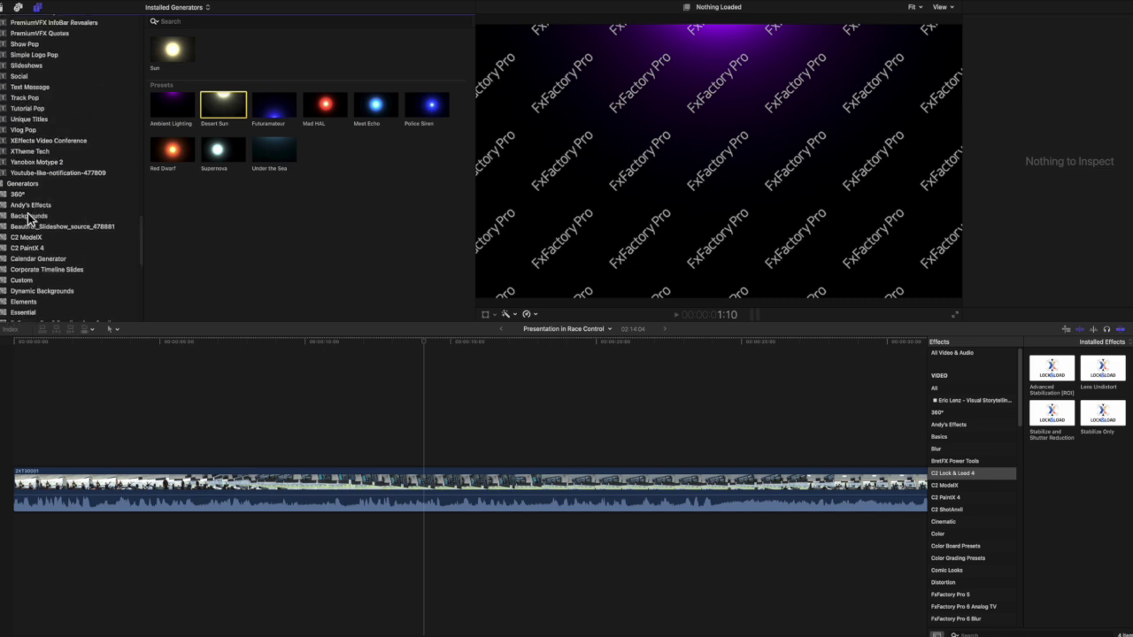
left_click(34, 249)
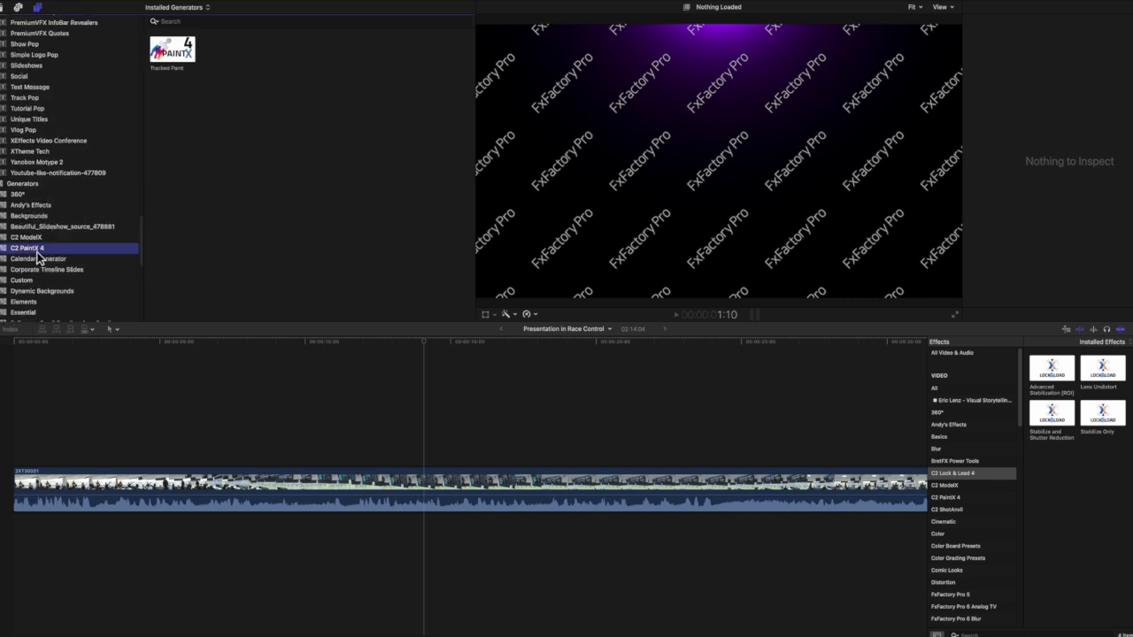
left_click(176, 53)
mouse_move(176, 53)
left_mouse_down()
mouse_move(221, 362)
mouse_move(253, 461)
mouse_move(237, 451)
left_mouse_up()
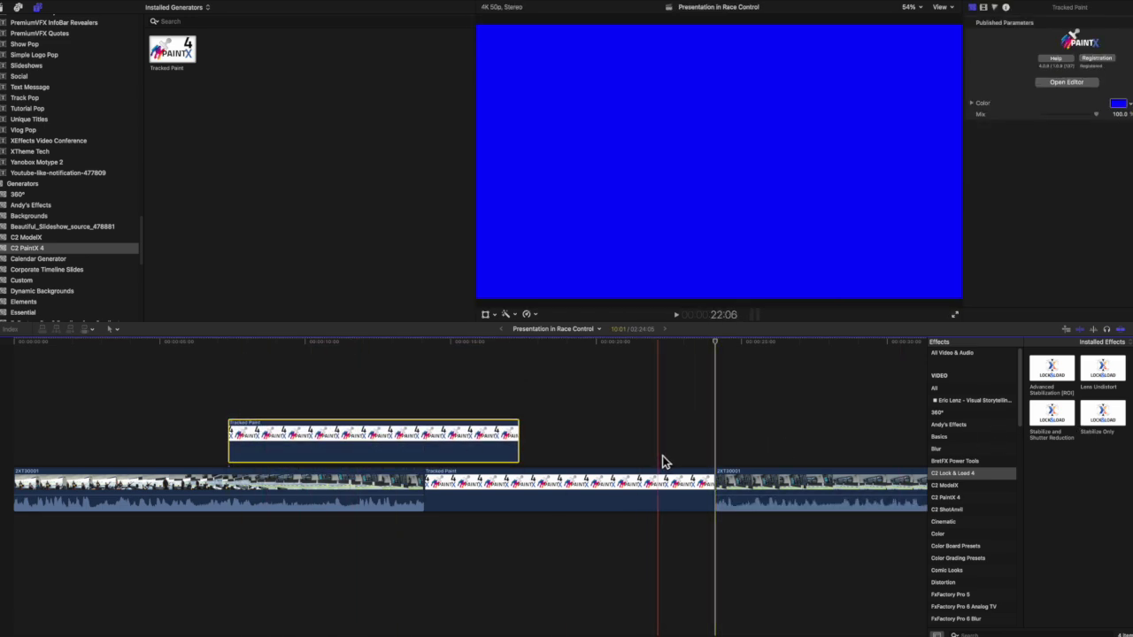
left_click(512, 502)
- Delete the Tracked Paint clips, apply Keyper to the last talking-head clip, and set Thin to 4.0
key("Delete")
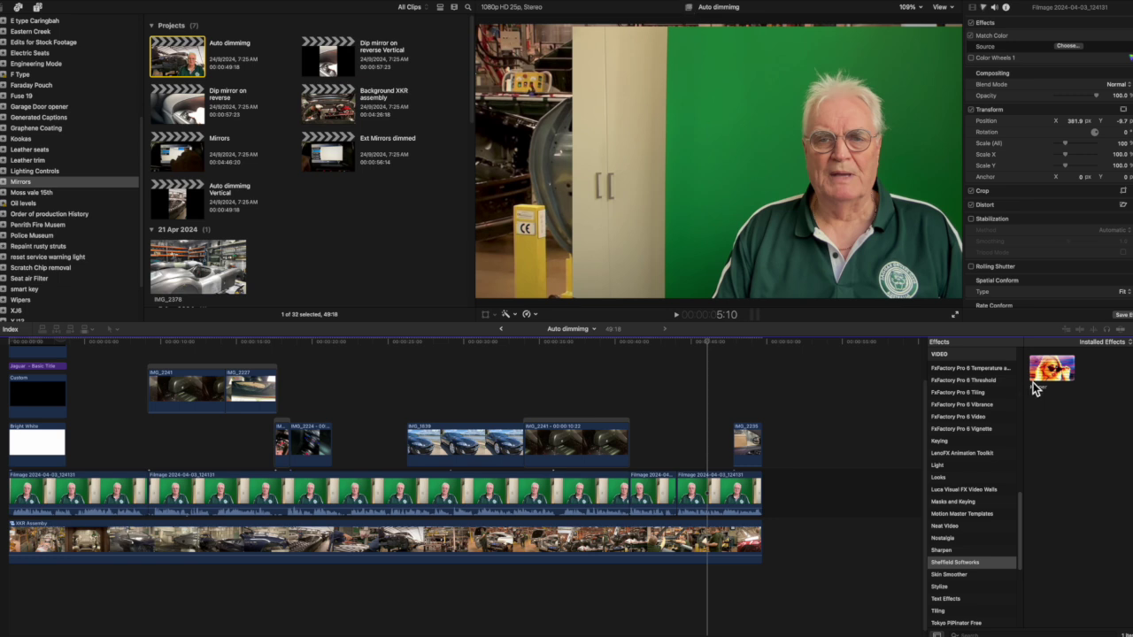
left_click(1058, 370)
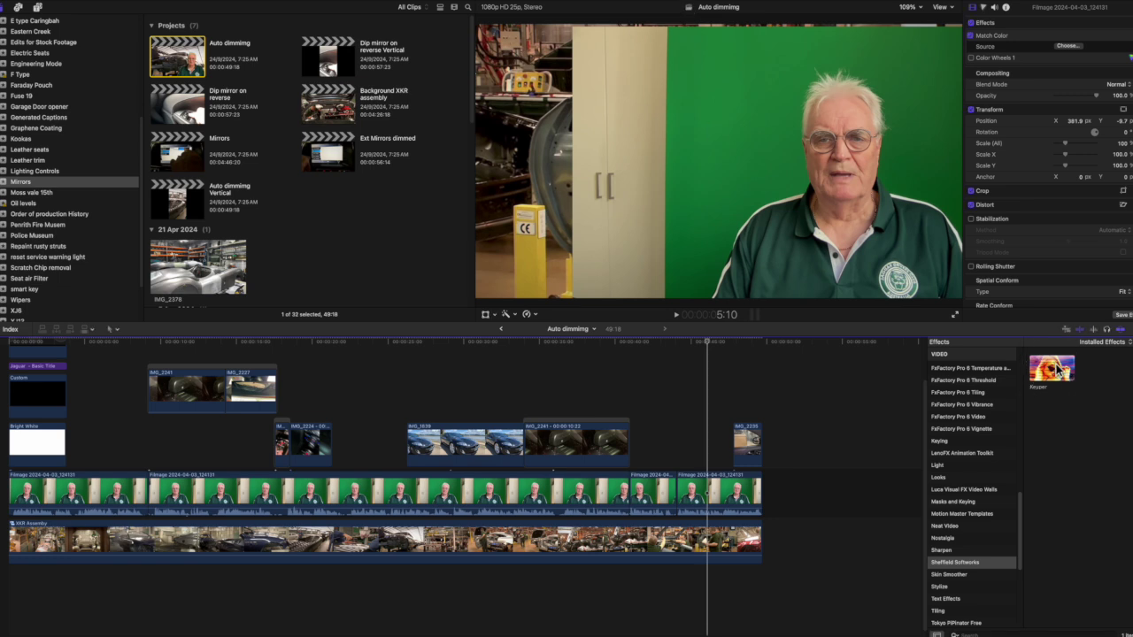
left_click_drag(1059, 370, 728, 473)
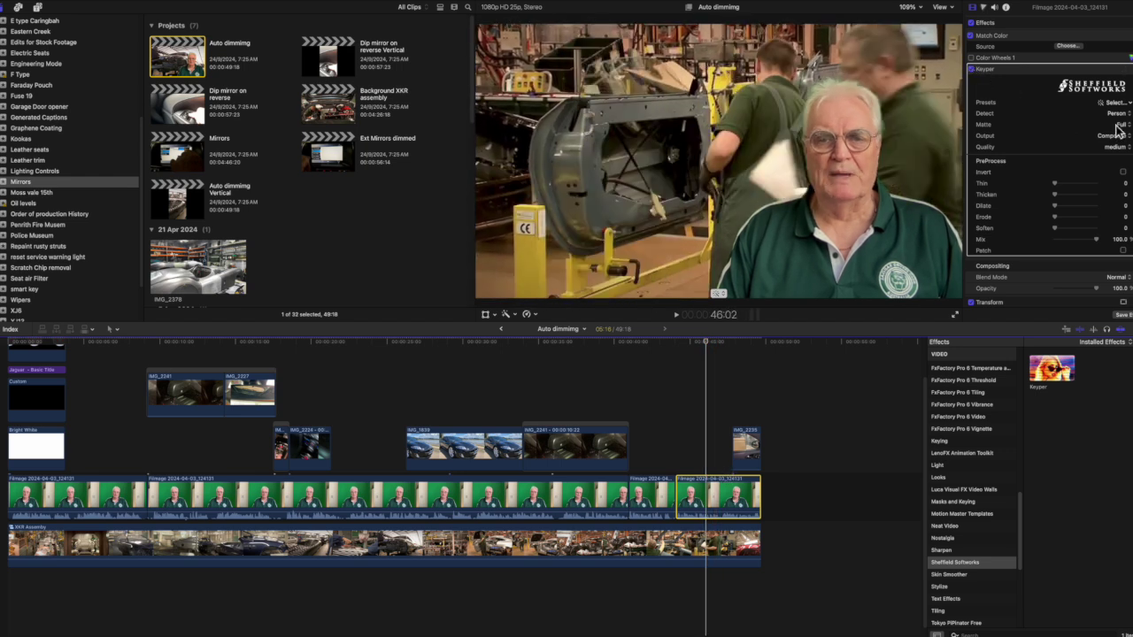
scroll(1067, 196, "down", 1)
left_click_drag(1056, 183, 1059, 180)
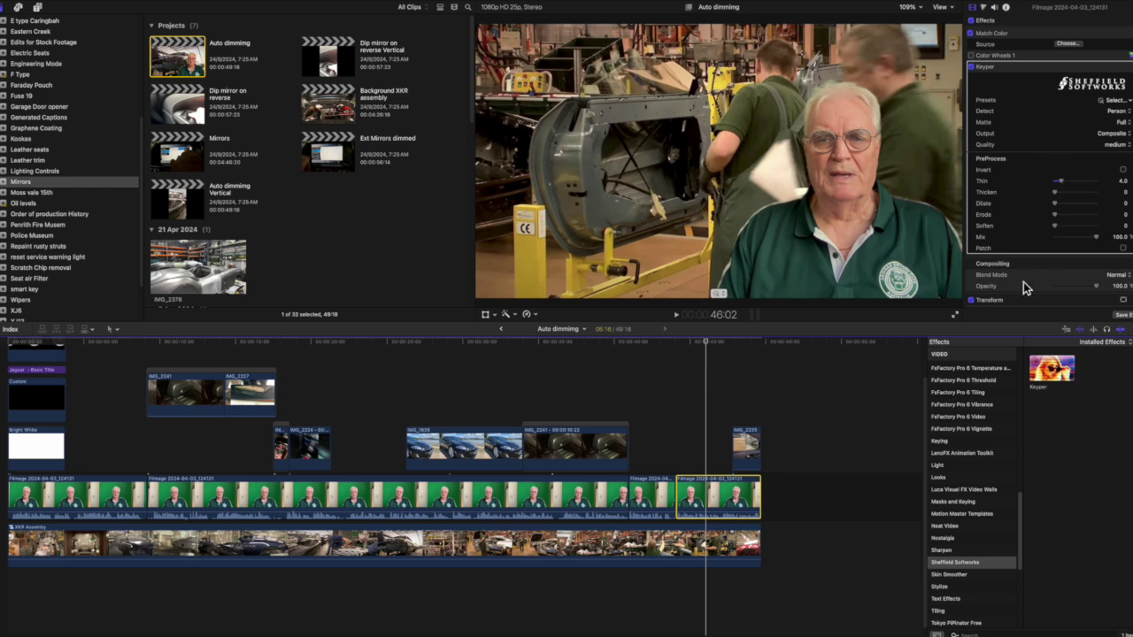
- Apply Skin Smoother 2 to the keyed clip, play it back, then list the C2 ShotAnvil effects
left_click(961, 575)
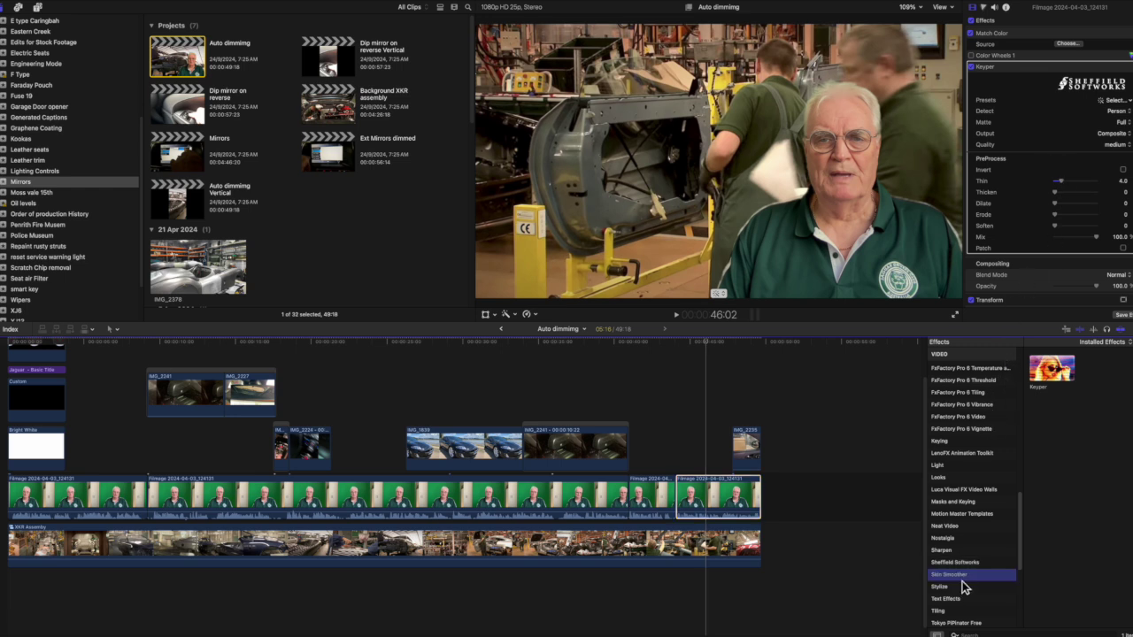
left_click_drag(1071, 380, 717, 498)
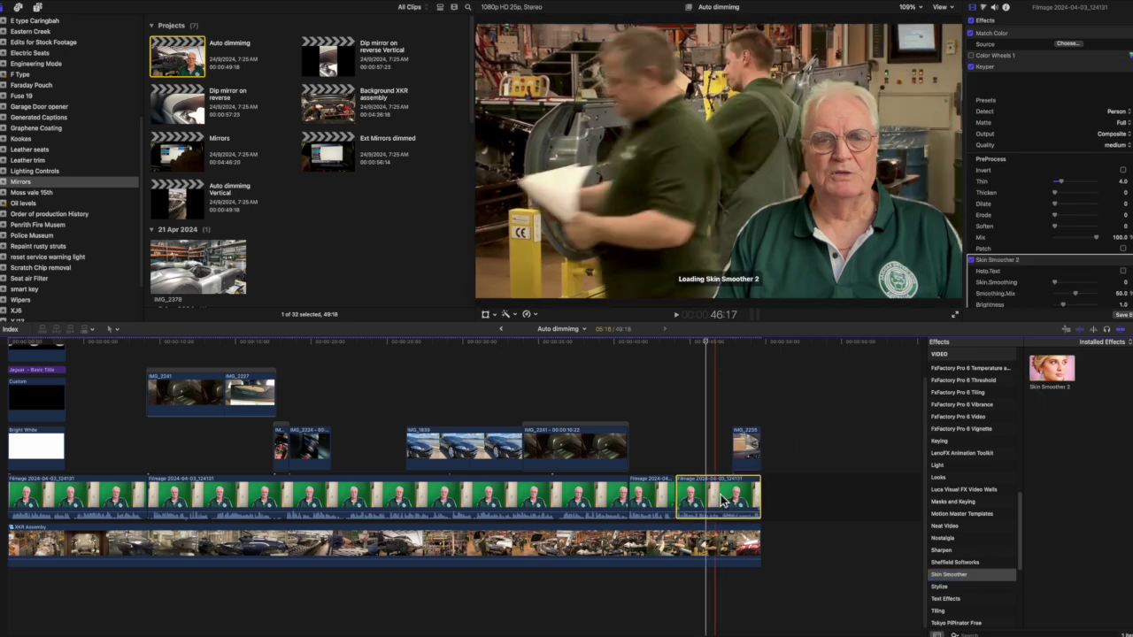
key("space")
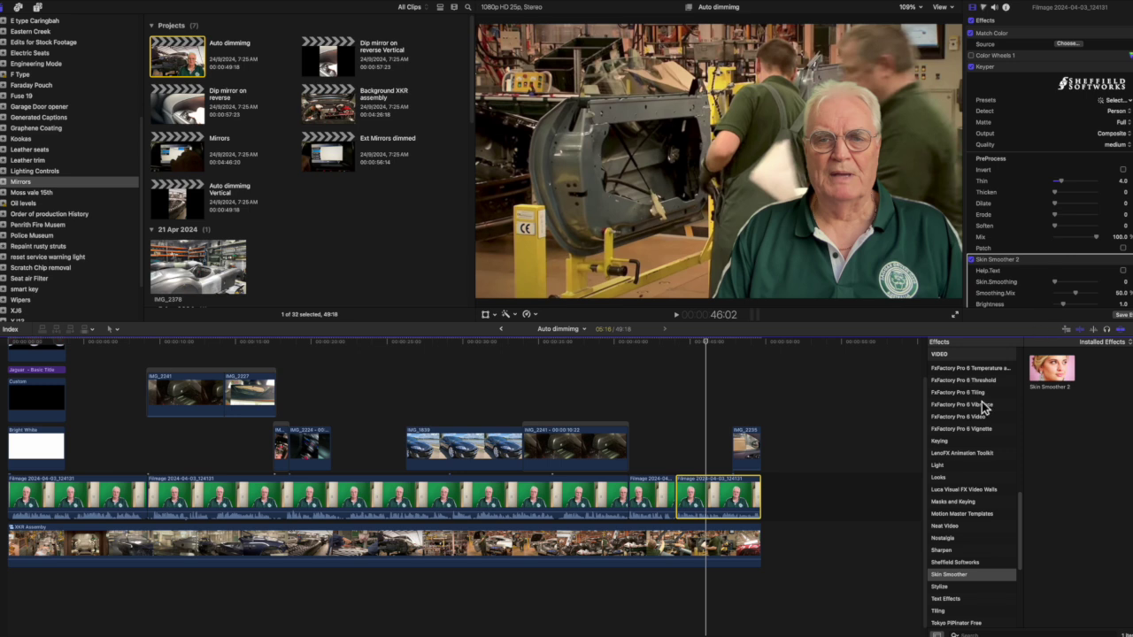
scroll(979, 405, "up", 10)
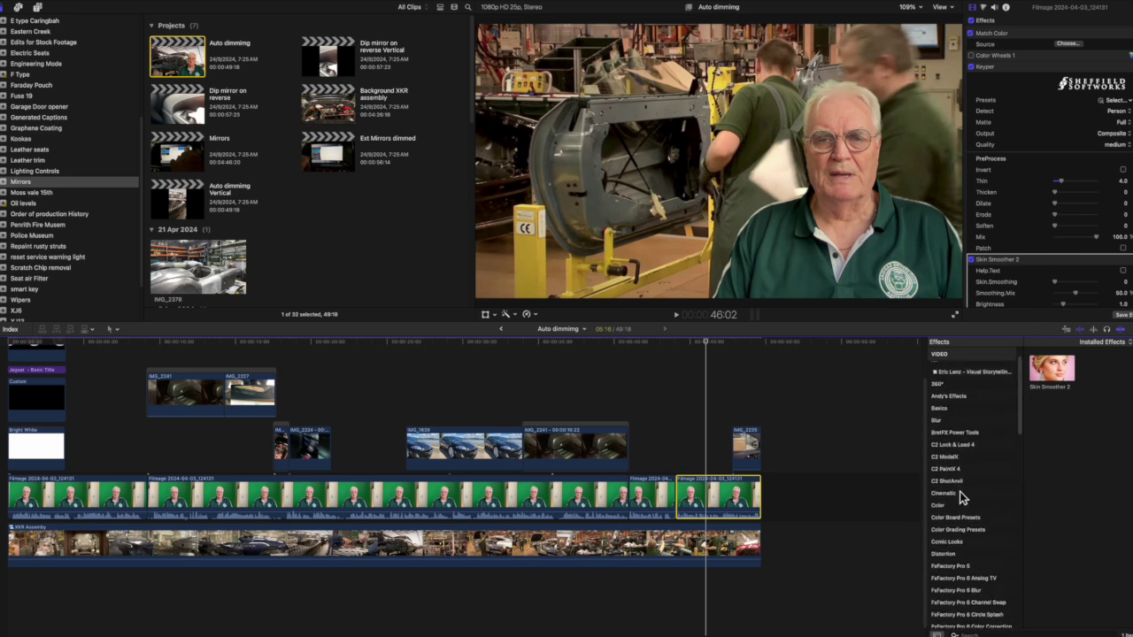
left_click(951, 480)
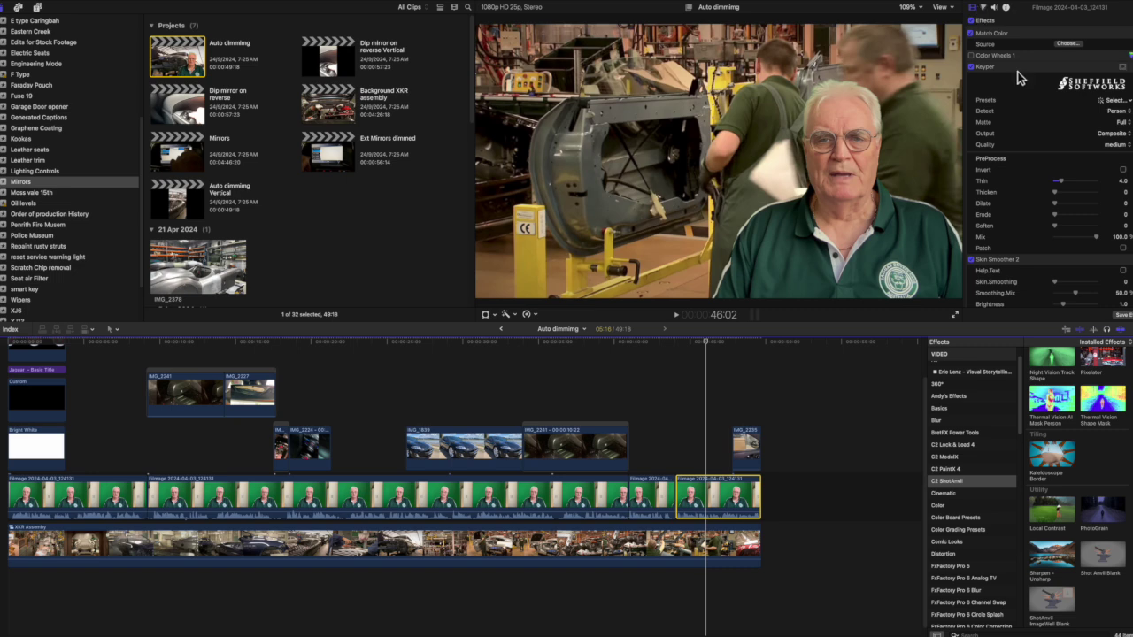
scroll(1018, 89, "down", 10)
- In the ShotAnvil editor, paint a sampled Color Brush stroke over the chest logo, then delete it
left_click(1079, 217)
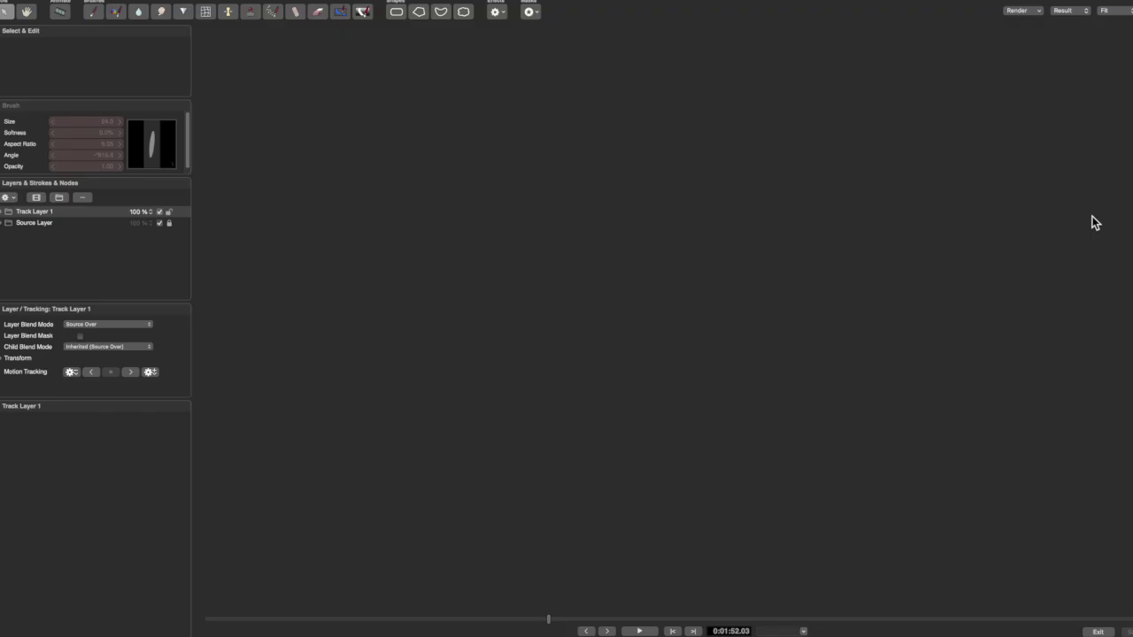
left_click(94, 12)
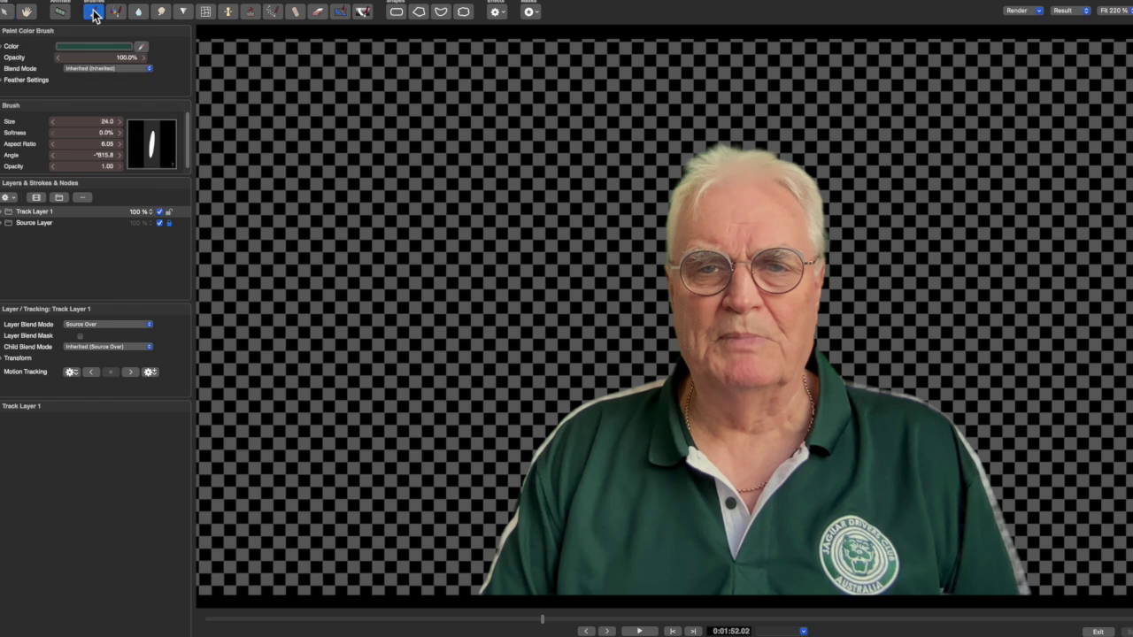
left_click(139, 48)
mouse_move(826, 548)
left_mouse_down()
mouse_move(894, 564)
mouse_move(824, 558)
mouse_move(833, 549)
left_mouse_up()
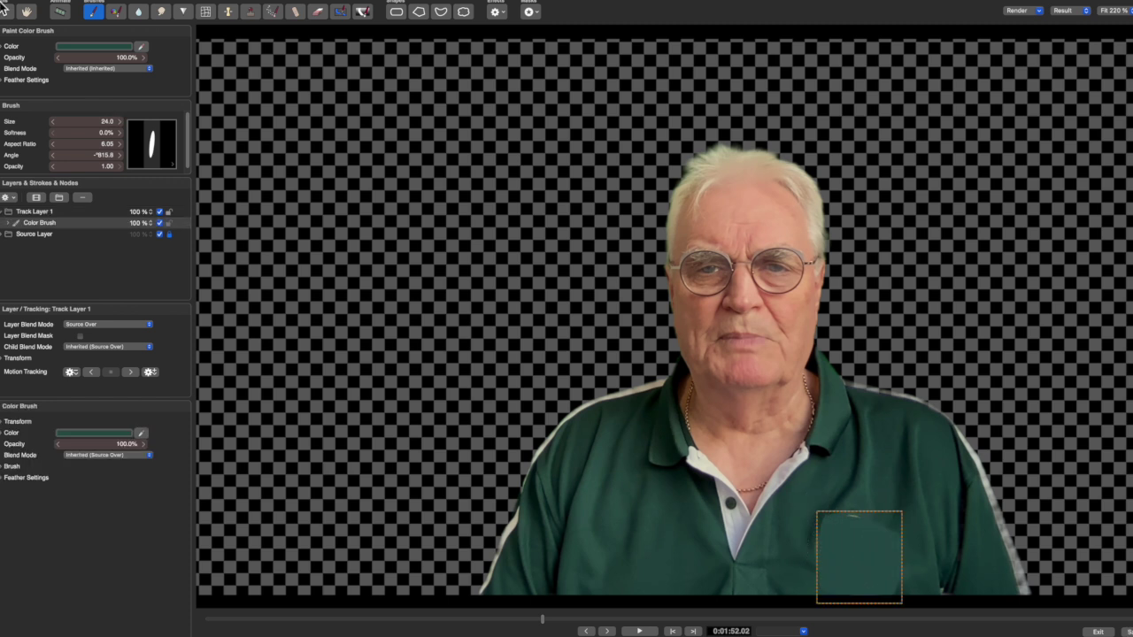
left_click(7, 11)
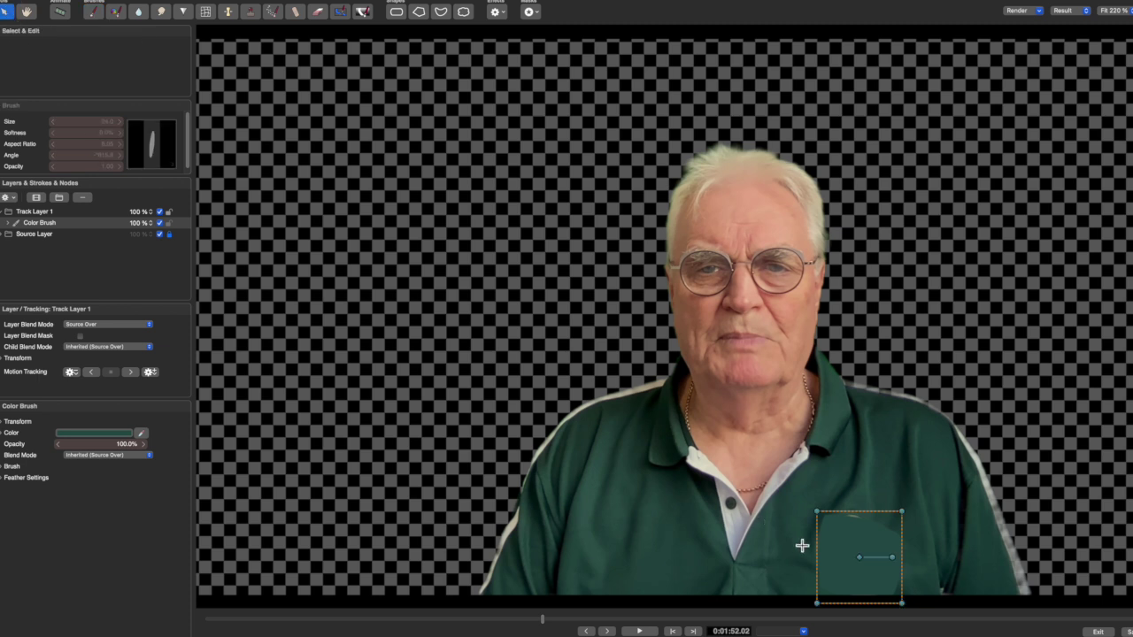
key("Delete")
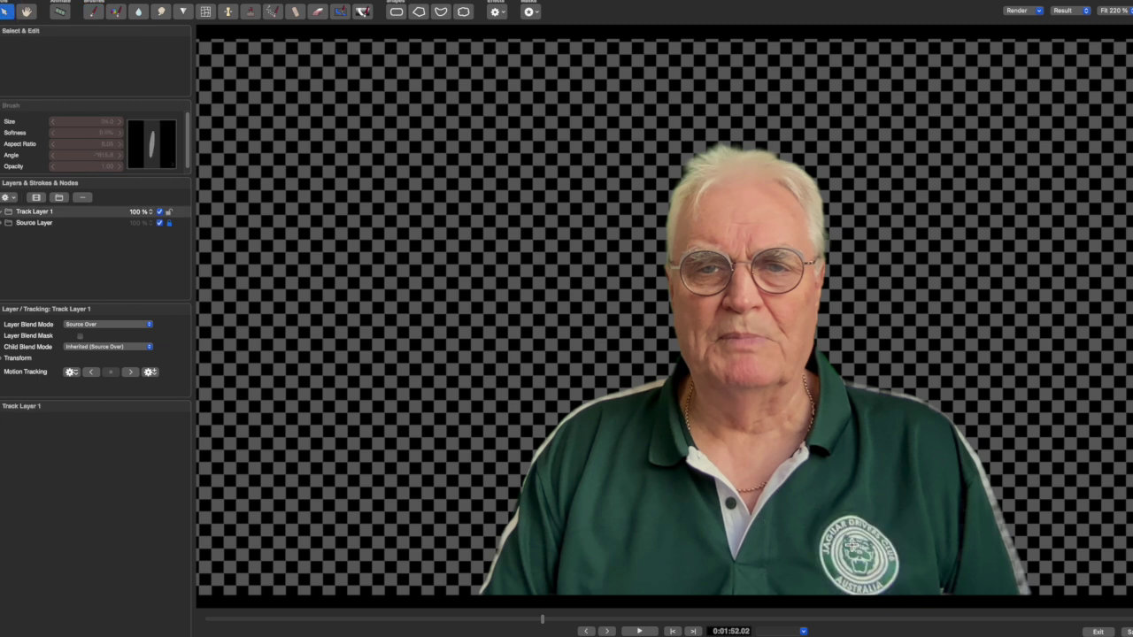
- Clone shirt fabric over the chest logo with the Clone Brush and reshape the feather curve
left_click(250, 10)
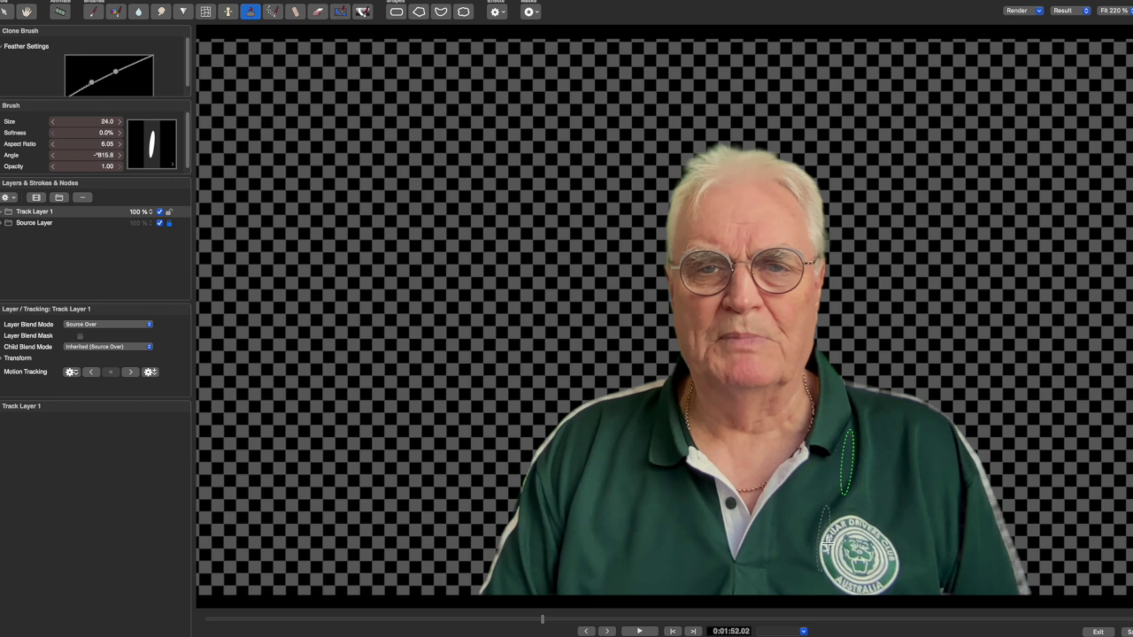
mouse_move(824, 549)
left_mouse_down()
mouse_move(861, 543)
mouse_move(903, 566)
mouse_move(879, 577)
mouse_move(817, 554)
left_mouse_up()
mouse_move(116, 482)
left_mouse_down()
mouse_move(74, 456)
mouse_move(62, 474)
left_mouse_up()
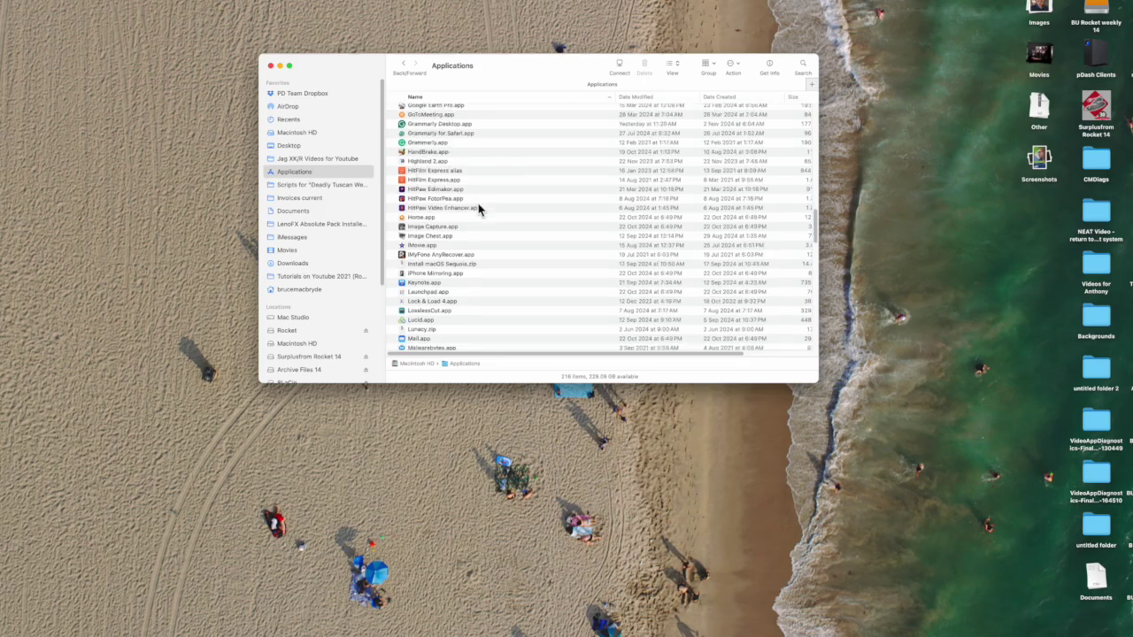
scroll(477, 209, "down", 10)
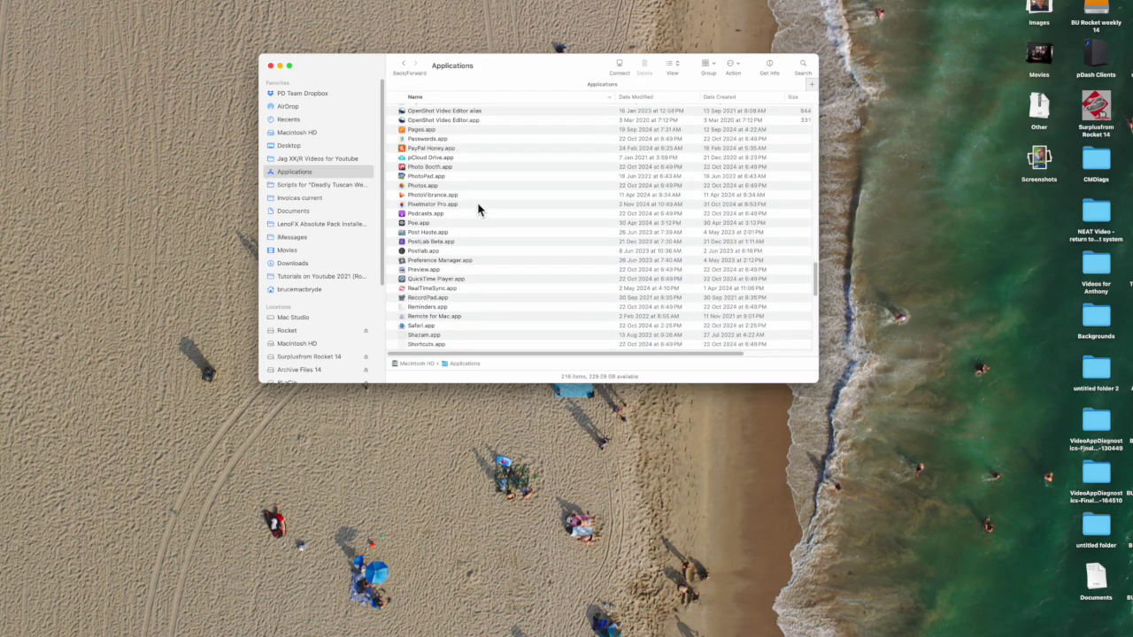
- Pin iPhone Mirroring.app from Applications to the Dock, launch it, and pass the welcome screen
scroll(478, 209, "up", 15)
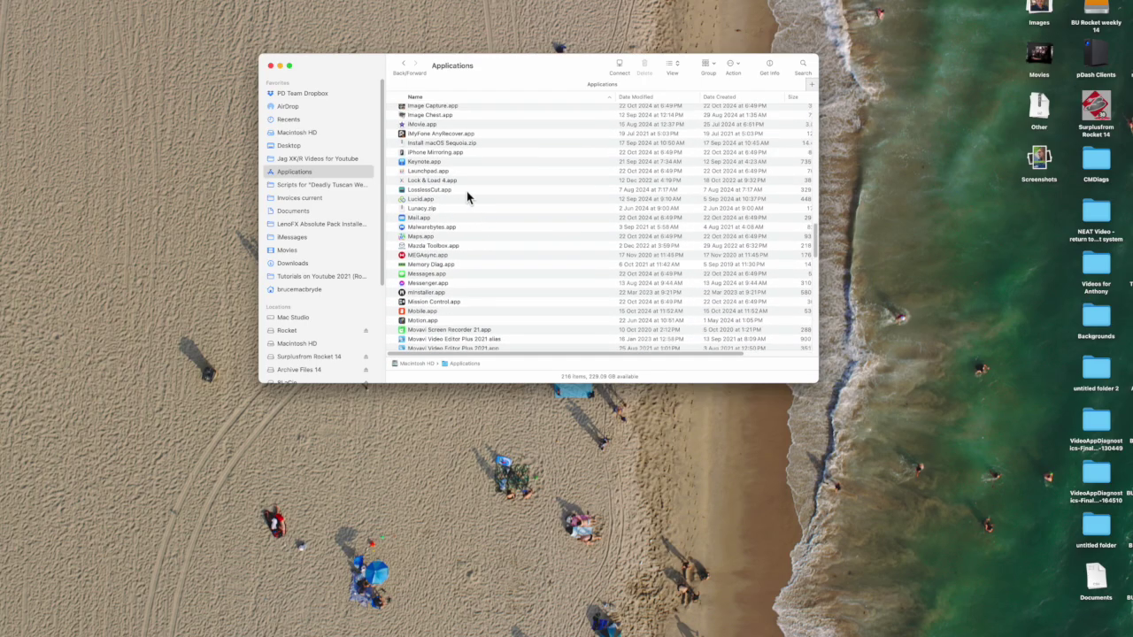
left_click(405, 154)
left_click_drag(405, 158, 713, 622)
left_click(713, 622)
left_click(627, 450)
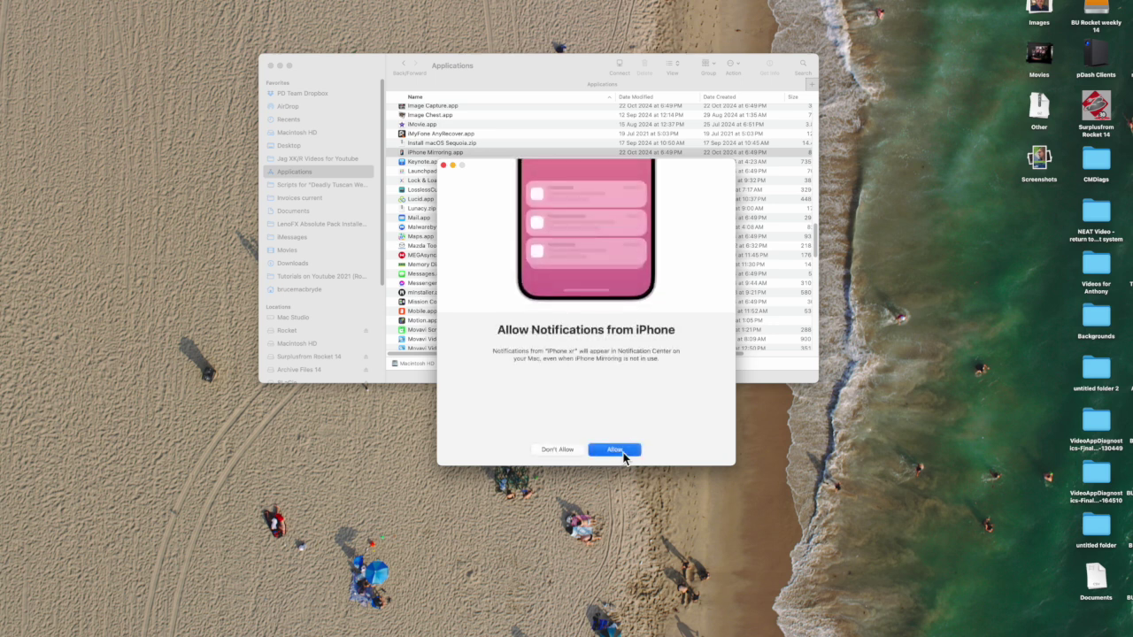
- Allow iPhone notifications, finish setup, and start a new note reading 'New'
left_click(620, 450)
left_click(591, 450)
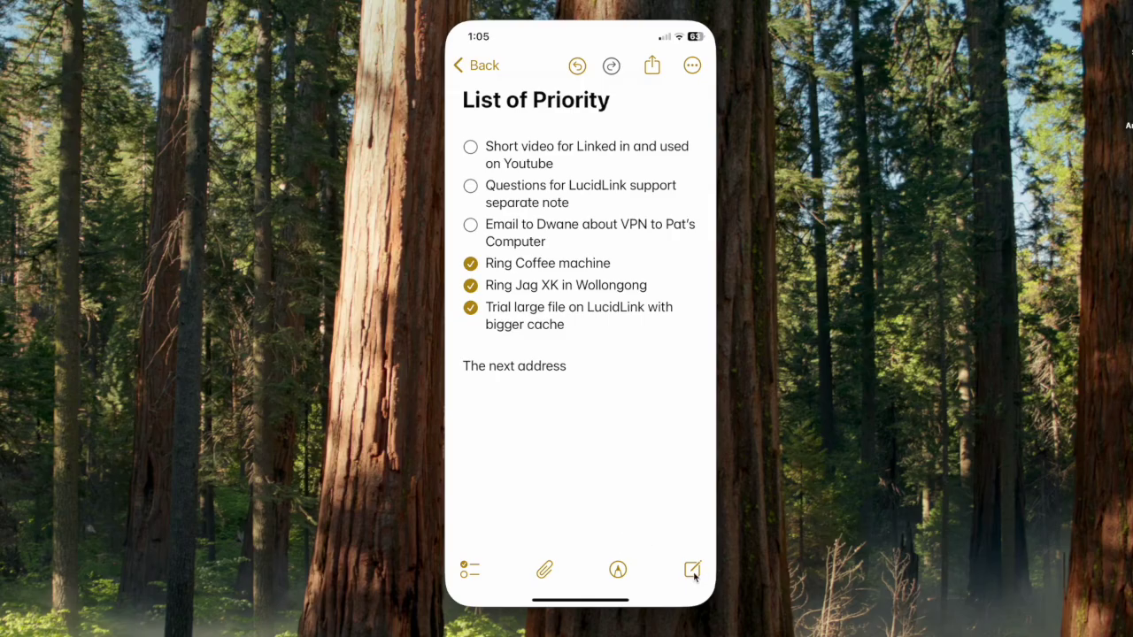
left_click(692, 570)
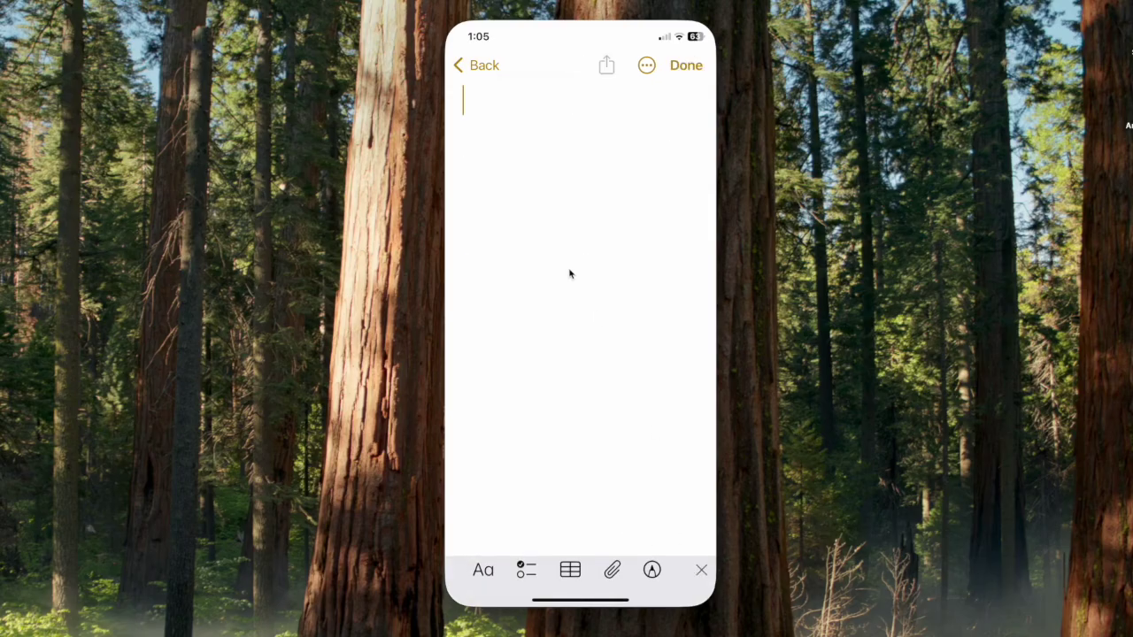
type("New")
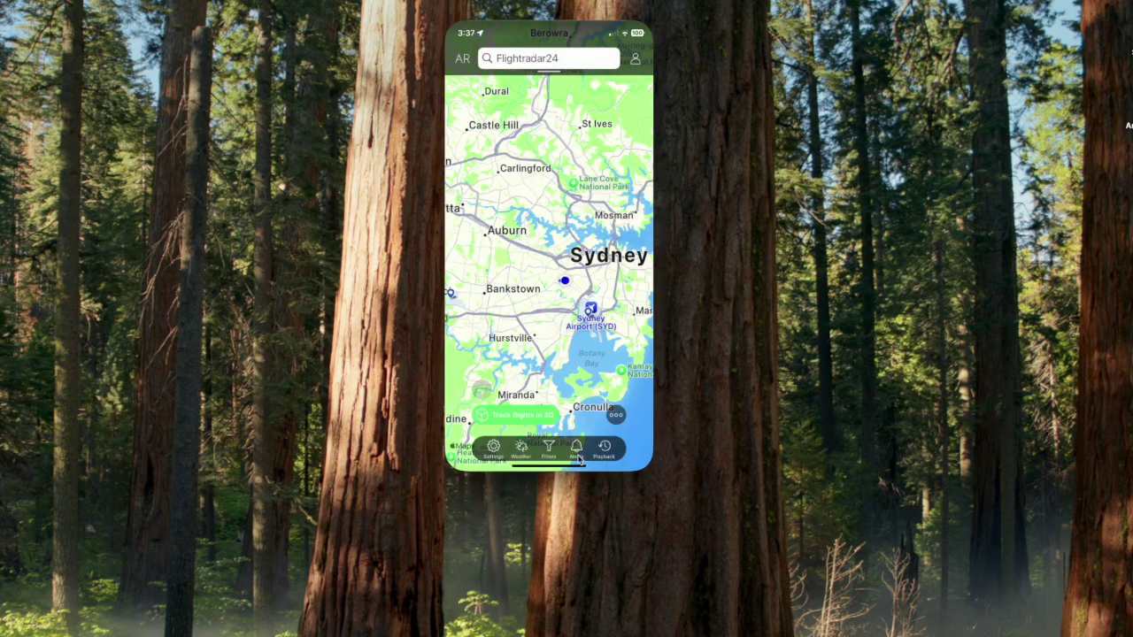
- Enlarge the mirroring window, search the iPhone for 'fuel', and open FuelCheck
key("super+plus")
key("super+3")
type("fuel")
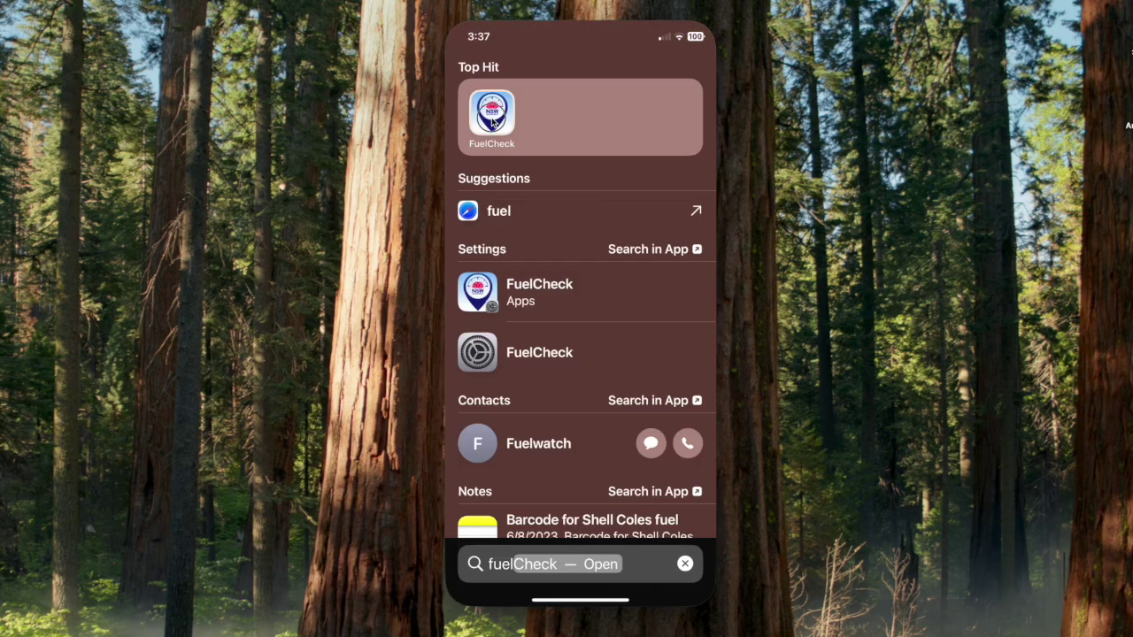
left_click(491, 117)
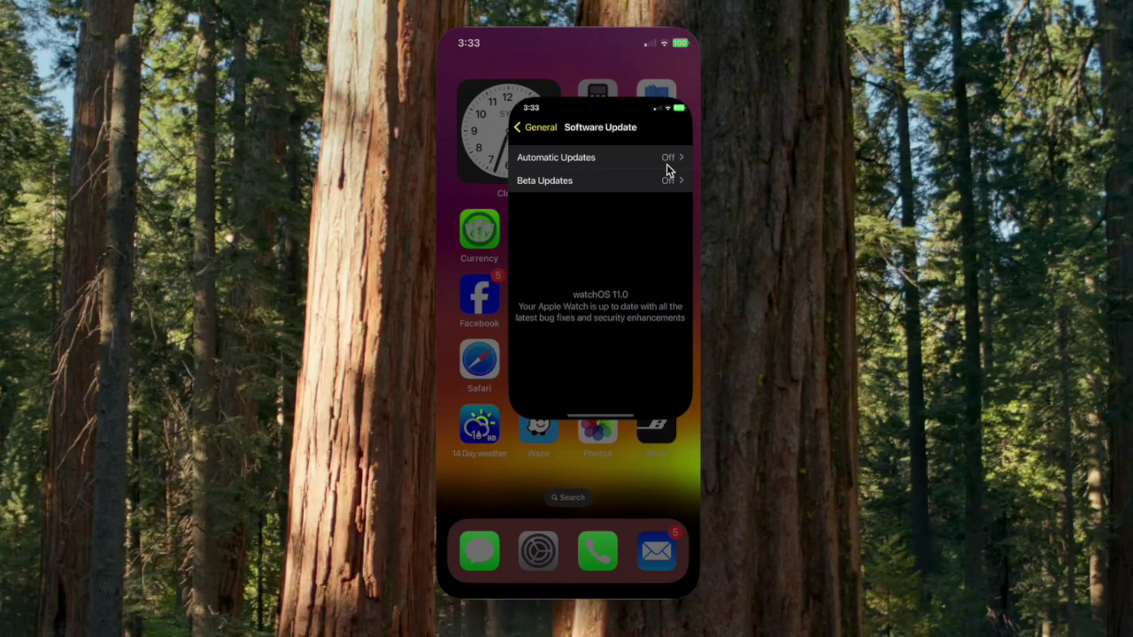
- Browse the Watch app, open Bose and return to its speaker list, then snap the window left
scroll(607, 265, "right", 5)
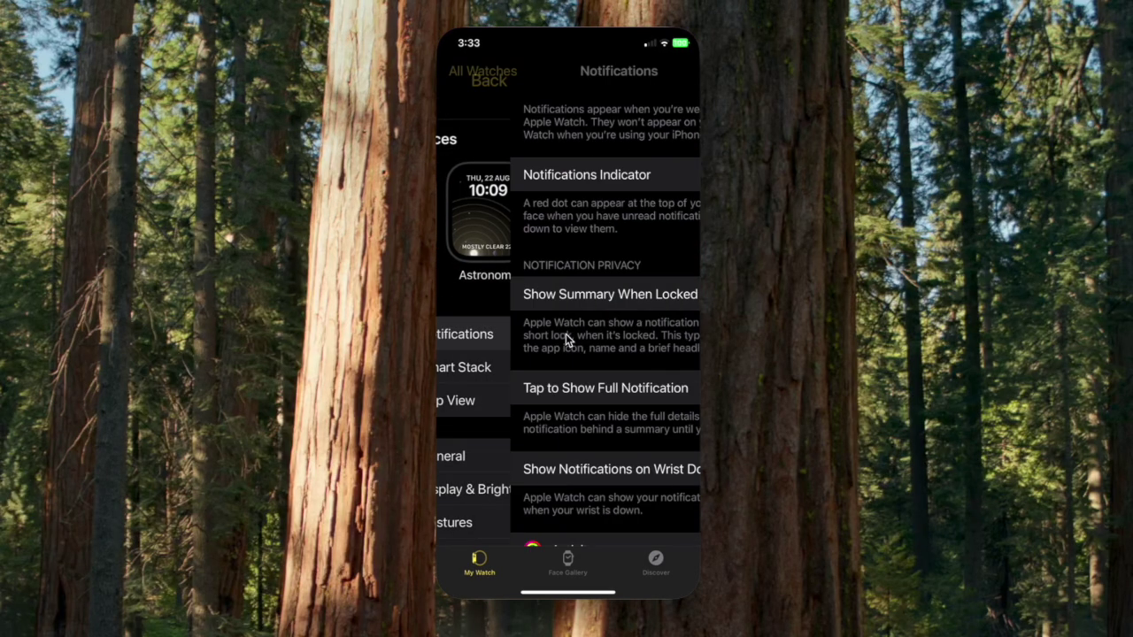
scroll(552, 349, "down", 5)
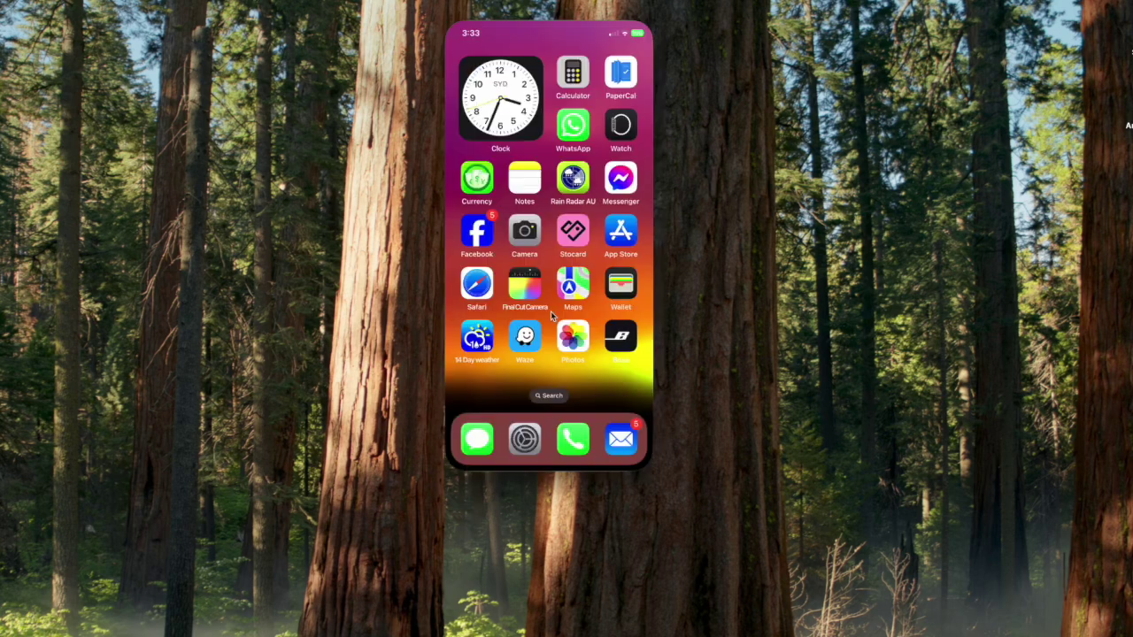
left_click(630, 347)
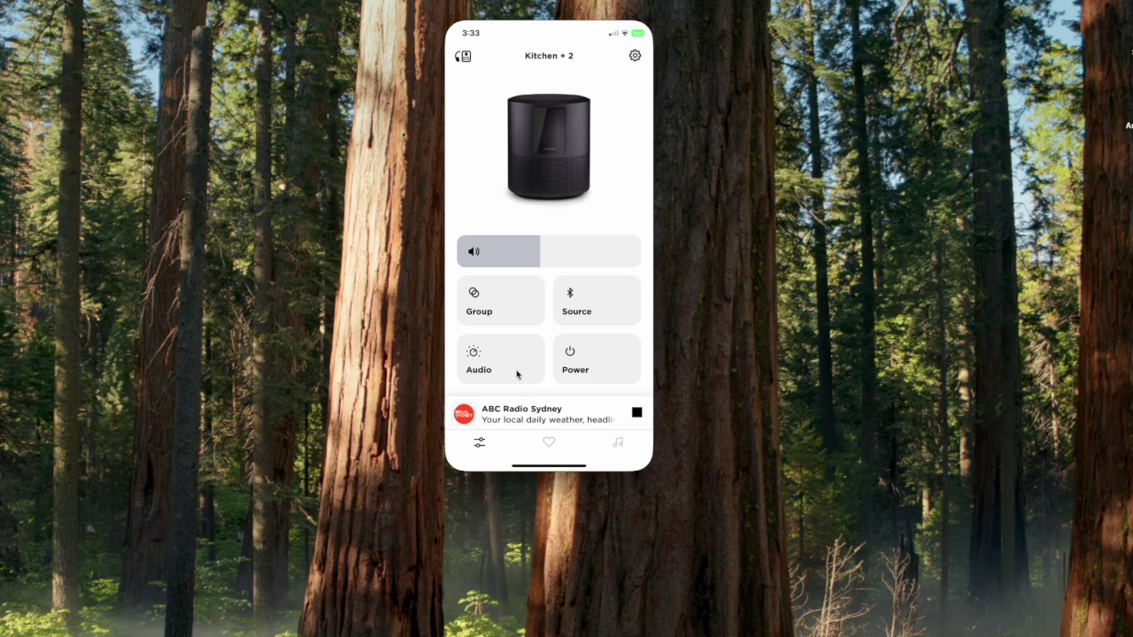
scroll(526, 399, "down", 2)
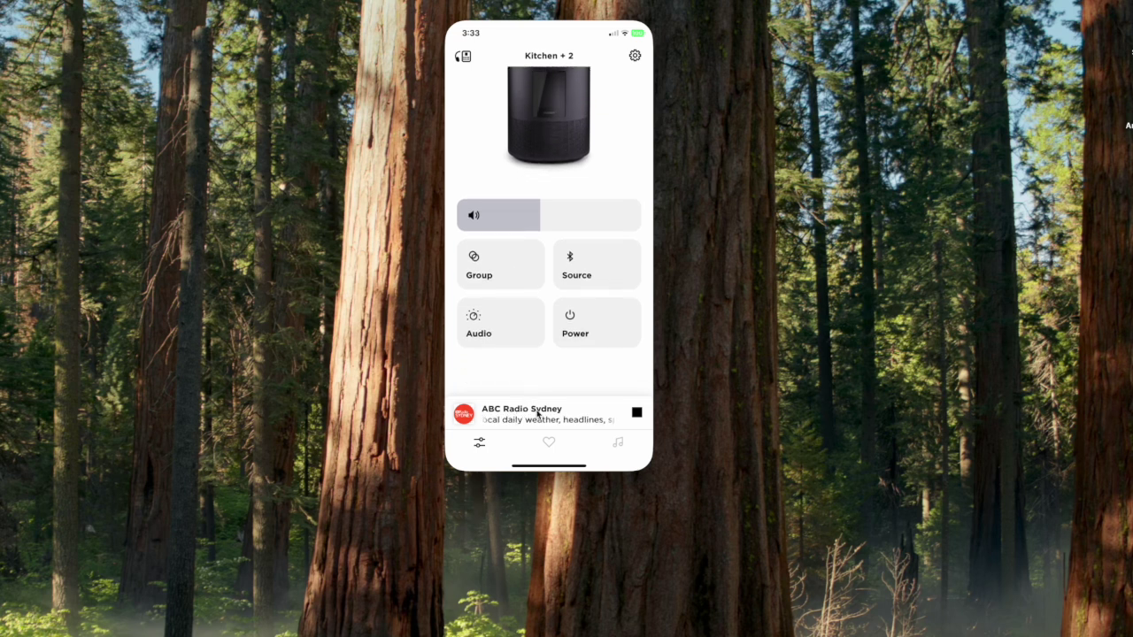
left_click(543, 447)
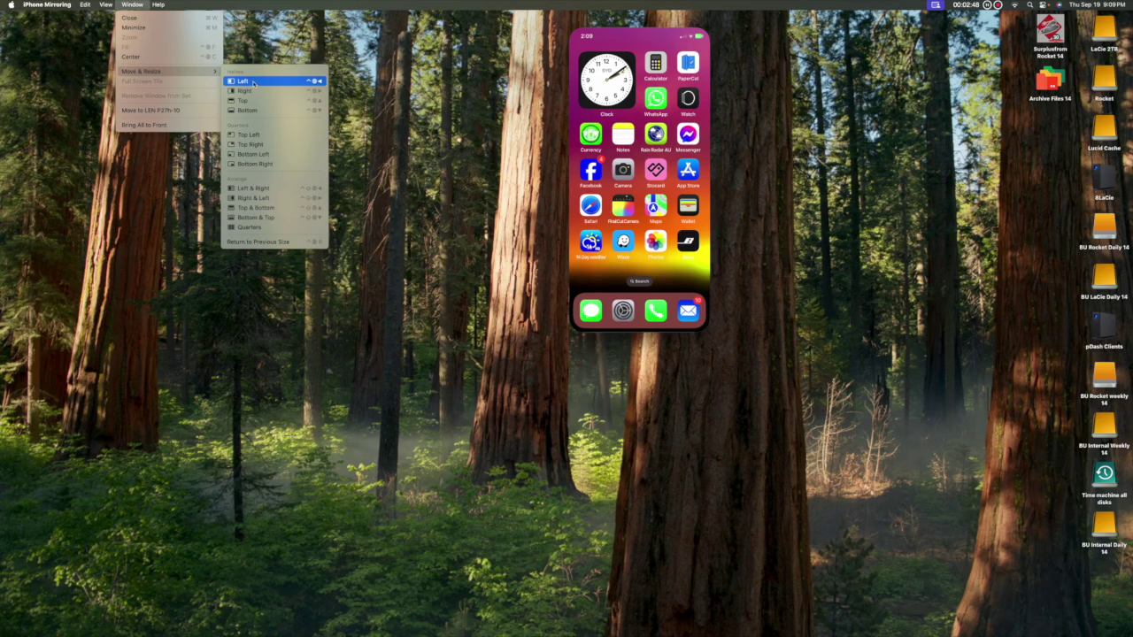
left_click(254, 83)
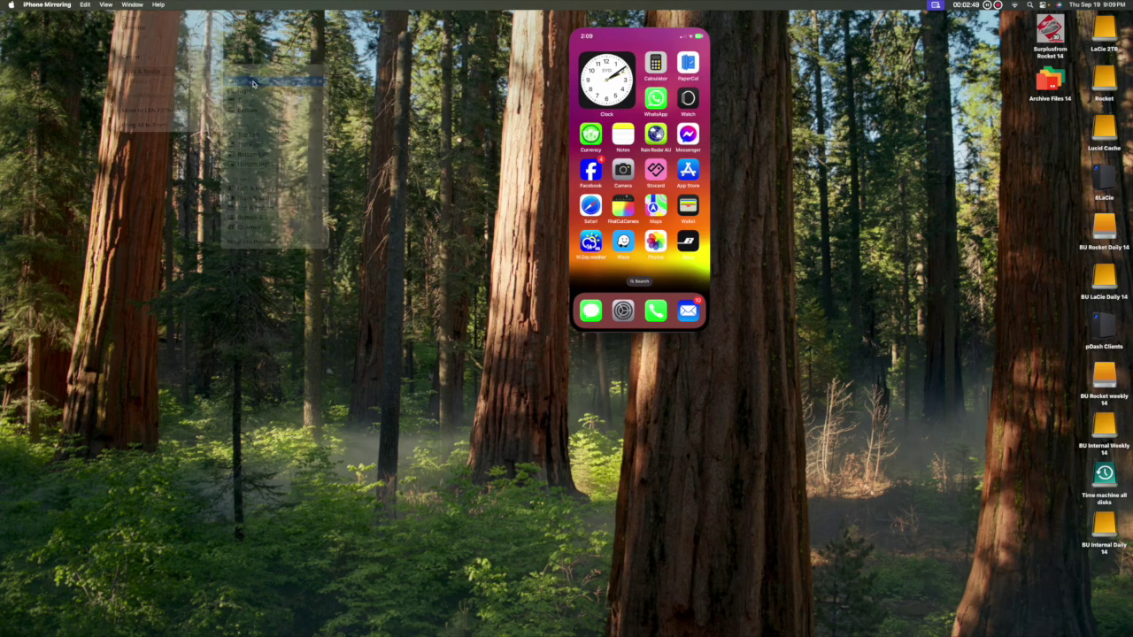
- Move the mirroring window to Bottom, then Top Left, then Bottom Right via Move & Resize
left_click(131, 6)
mouse_move(173, 70)
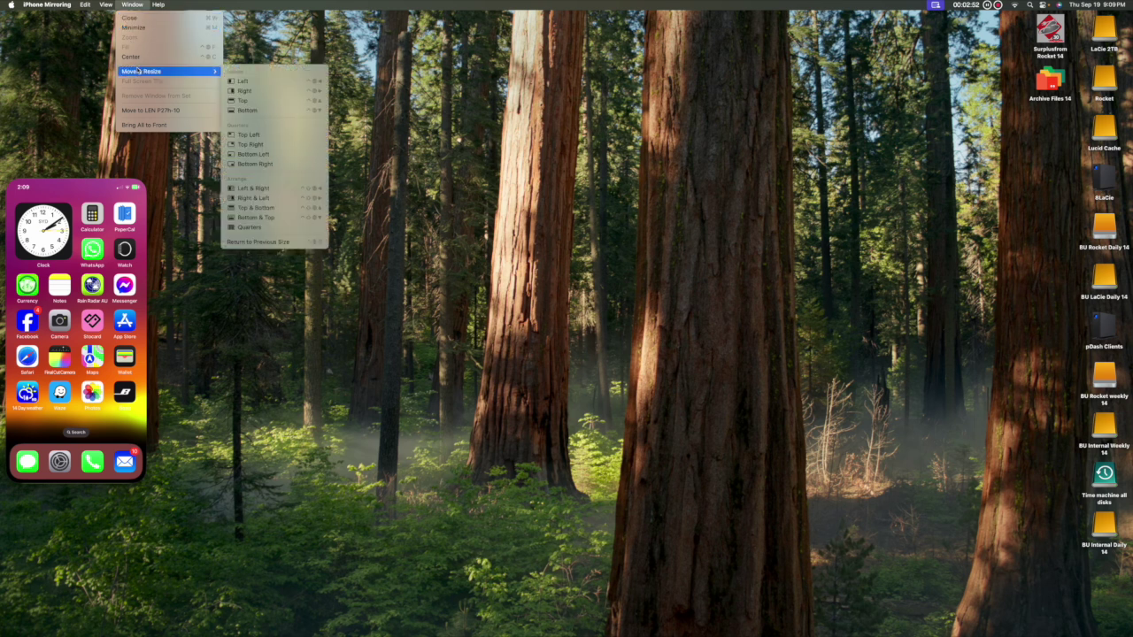
left_click(263, 110)
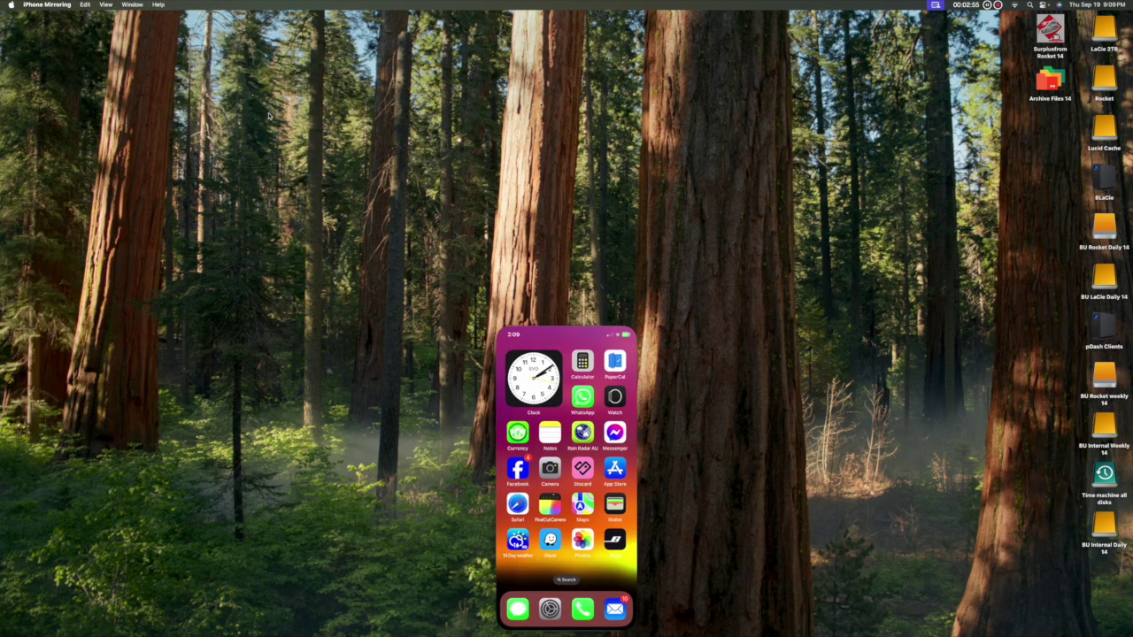
left_click(133, 6)
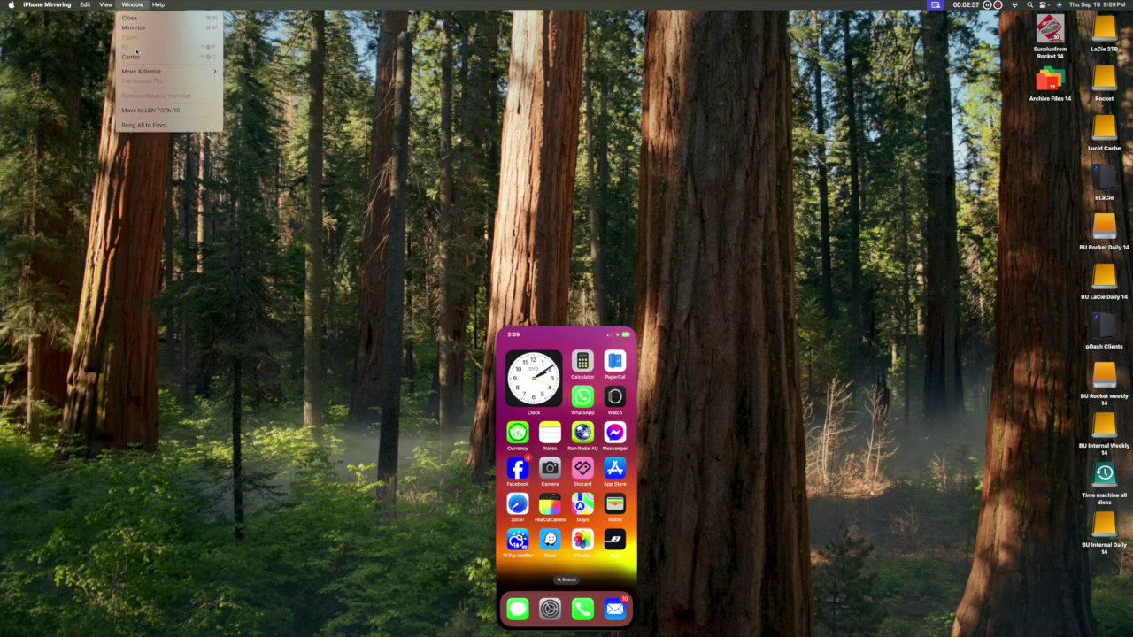
mouse_move(141, 73)
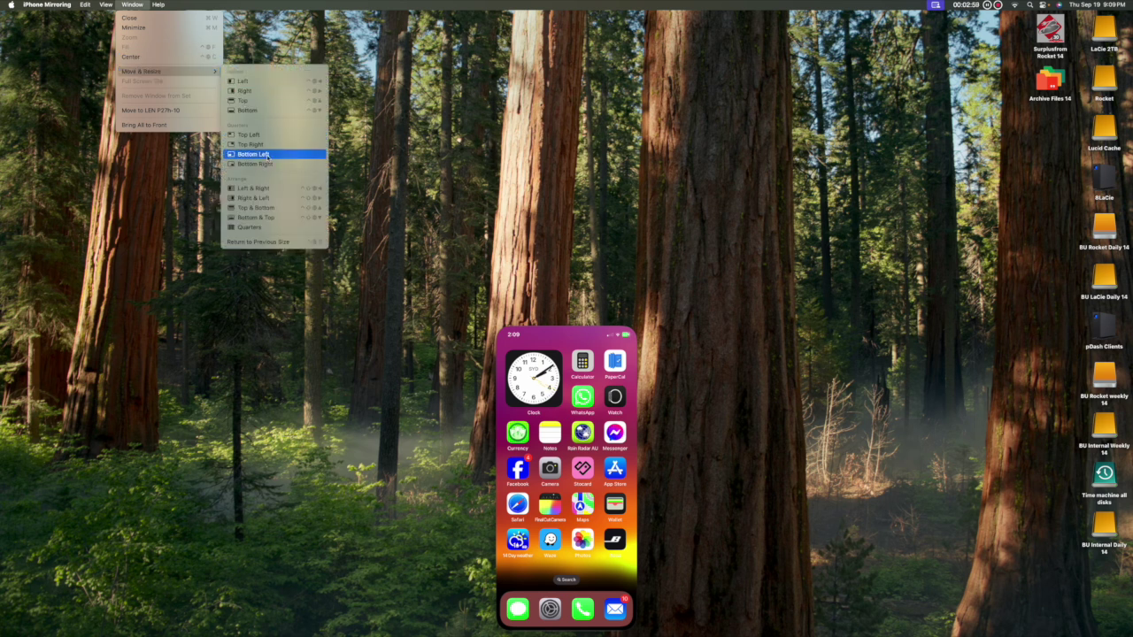
left_click(250, 135)
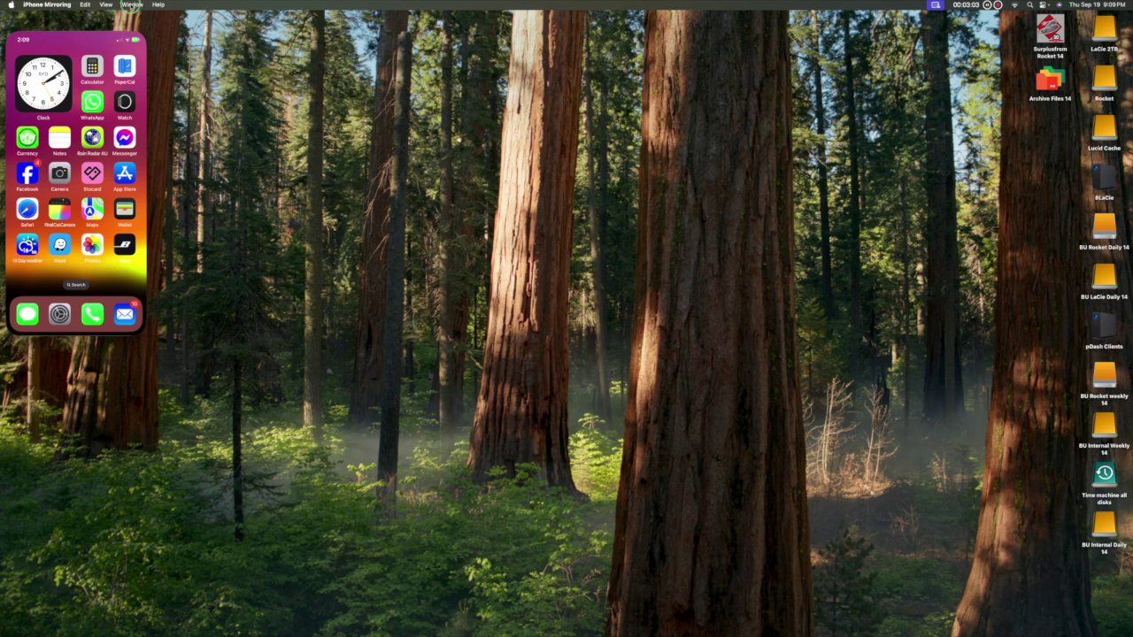
left_click(132, 4)
mouse_move(142, 72)
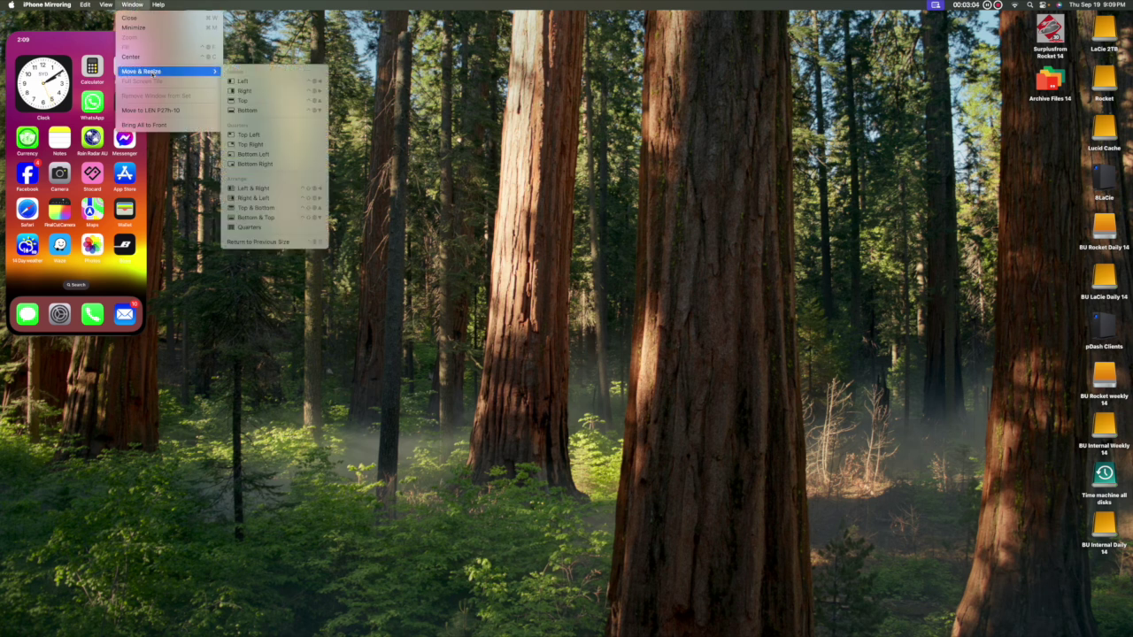
left_click(253, 165)
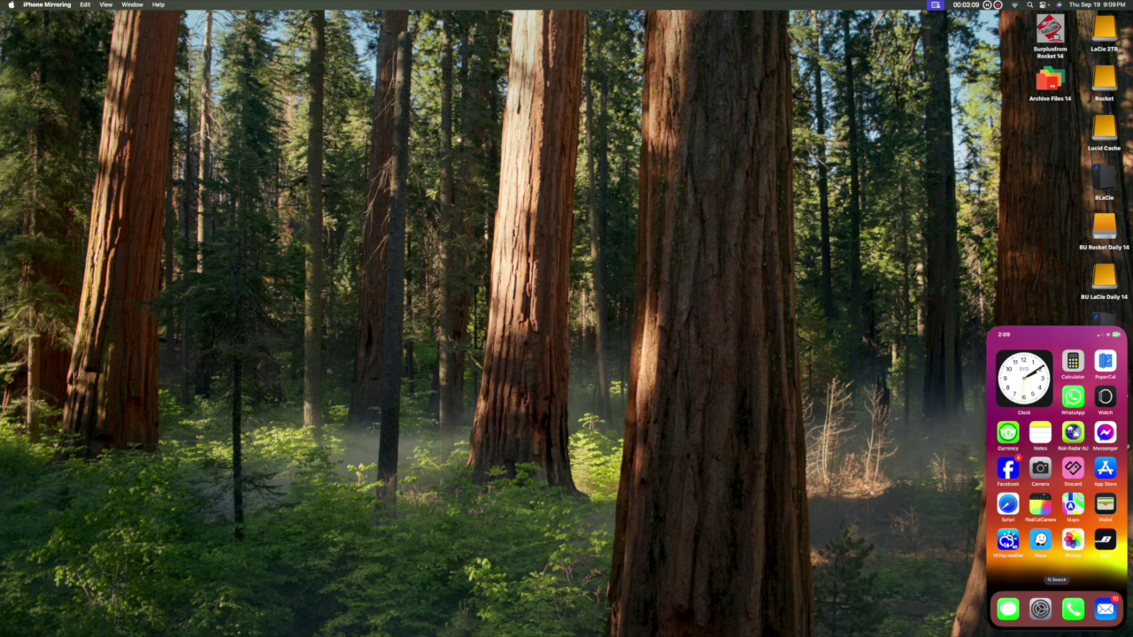
left_click(55, 5)
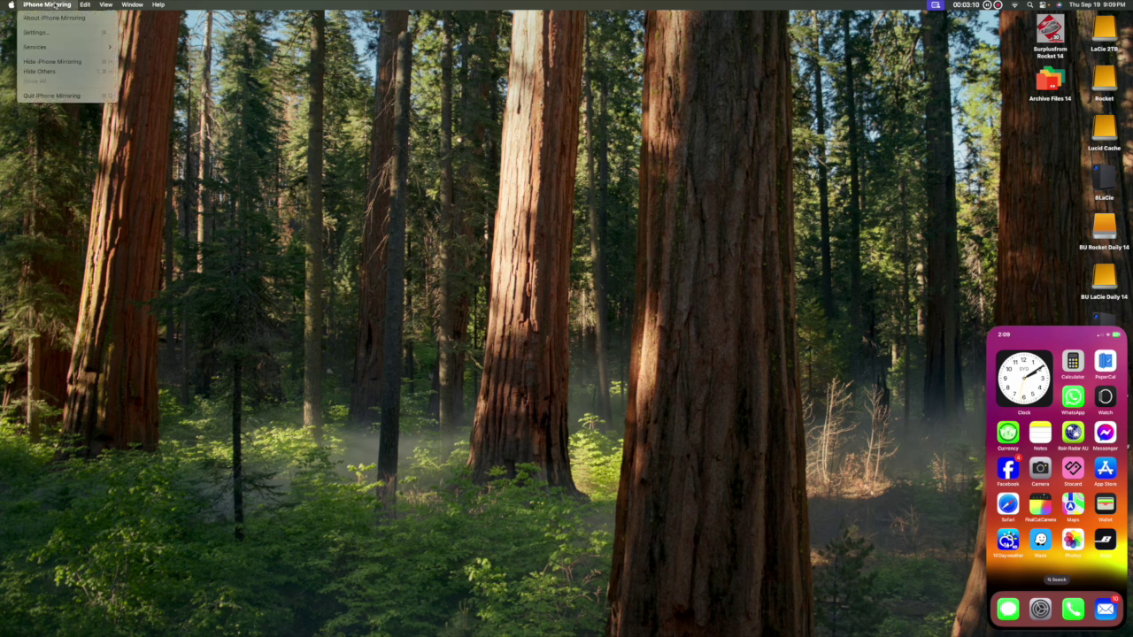
- Show the About iPhone Mirroring details, then quit iPhone Mirroring
left_click(56, 95)
left_click(44, 5)
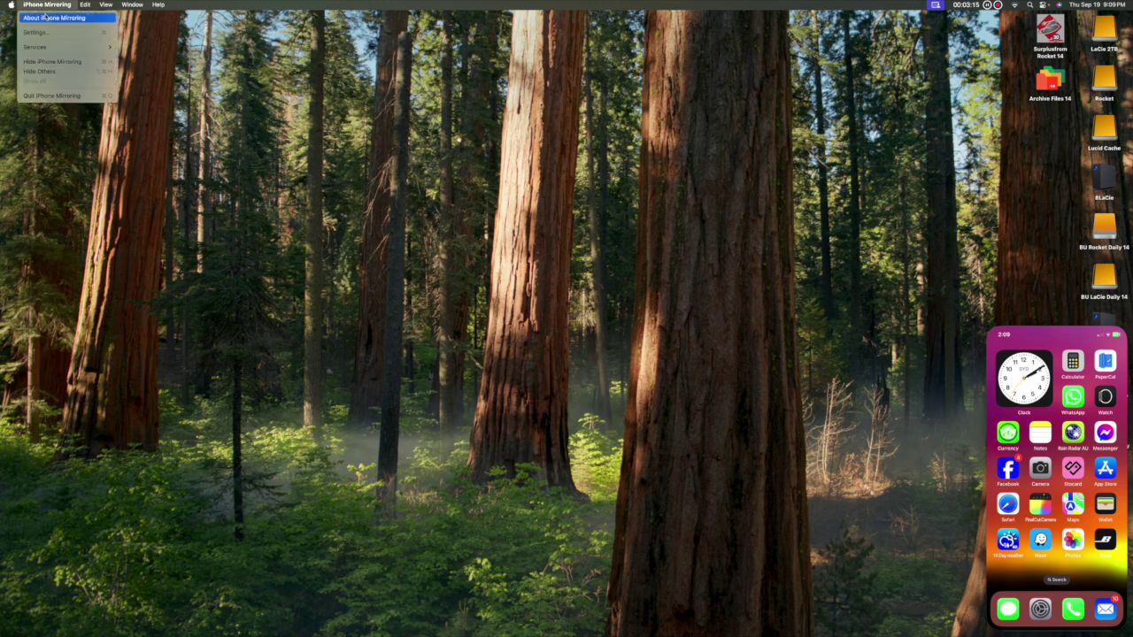
left_click(46, 17)
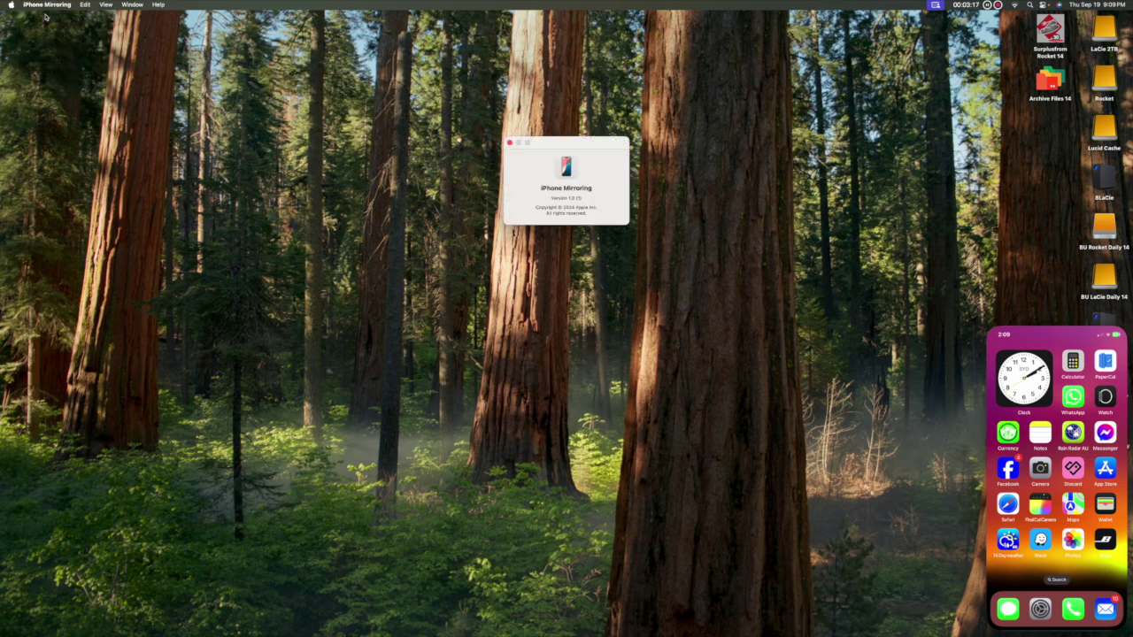
left_click(36, 5)
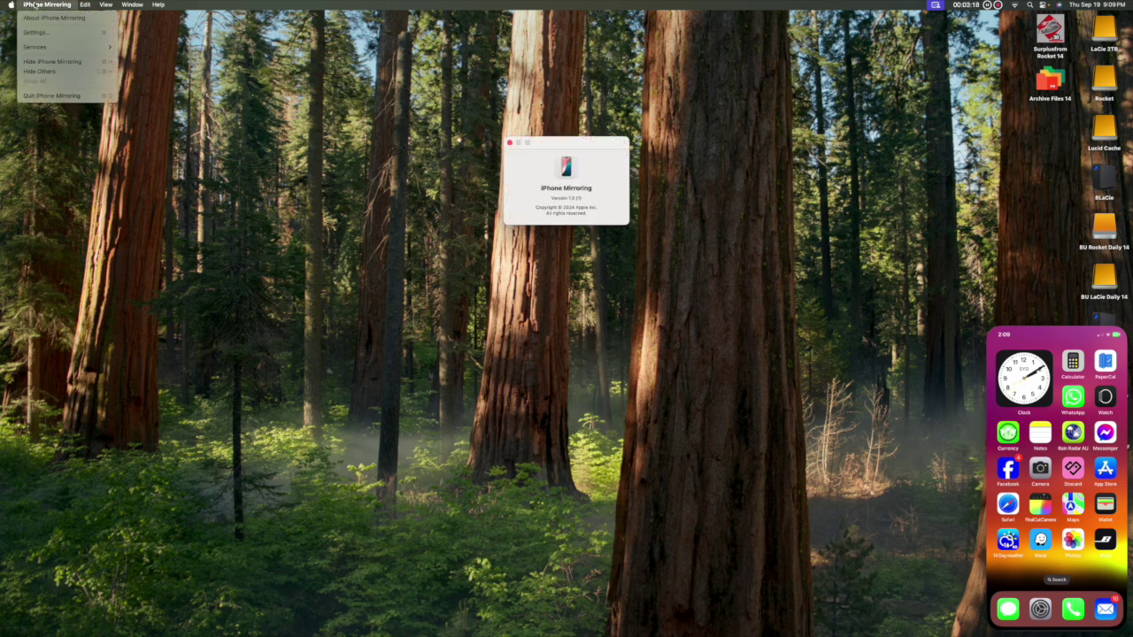
left_click(45, 95)
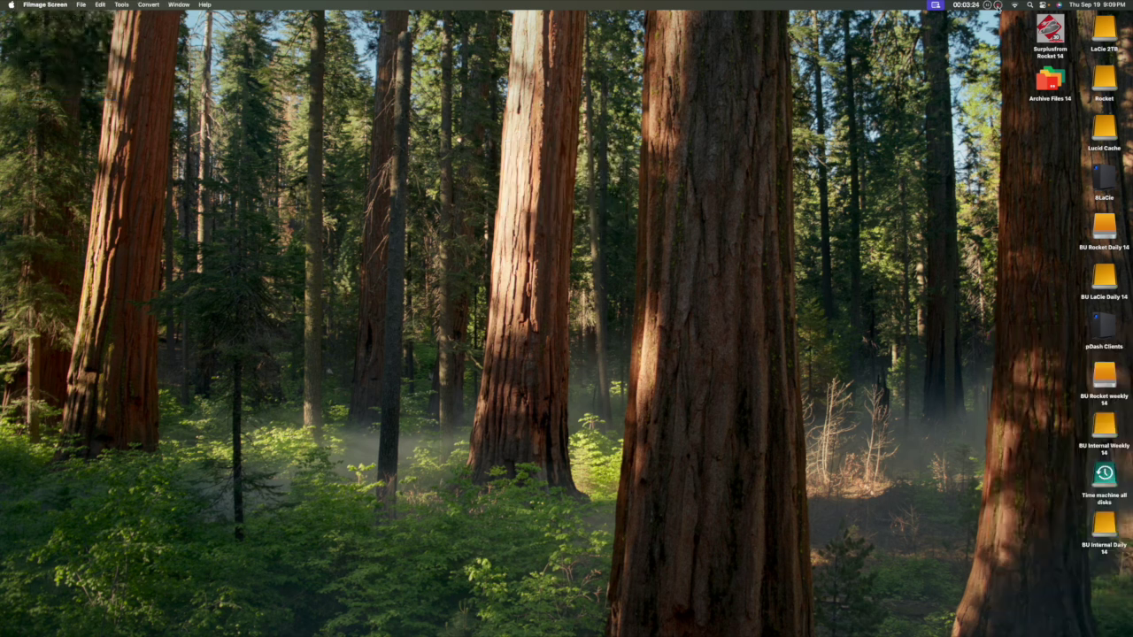
- Drag iPhone Mirroring from Finder's Applications folder into the Dock between Freeform and TV, then launch it
mouse_move(205, 619)
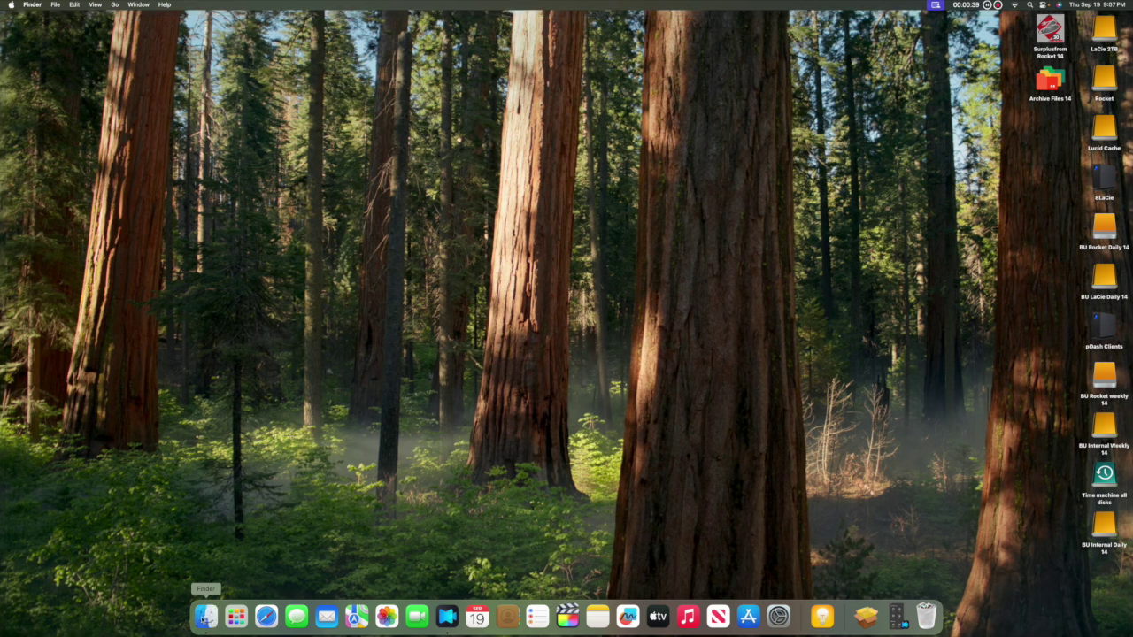
left_click(205, 618)
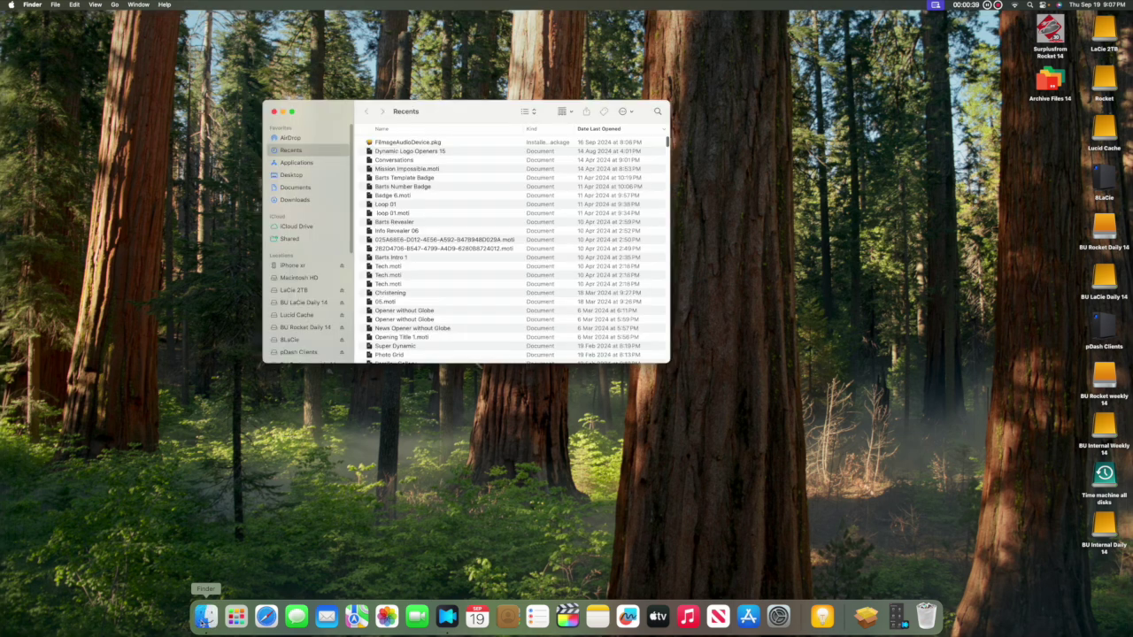
left_click(299, 164)
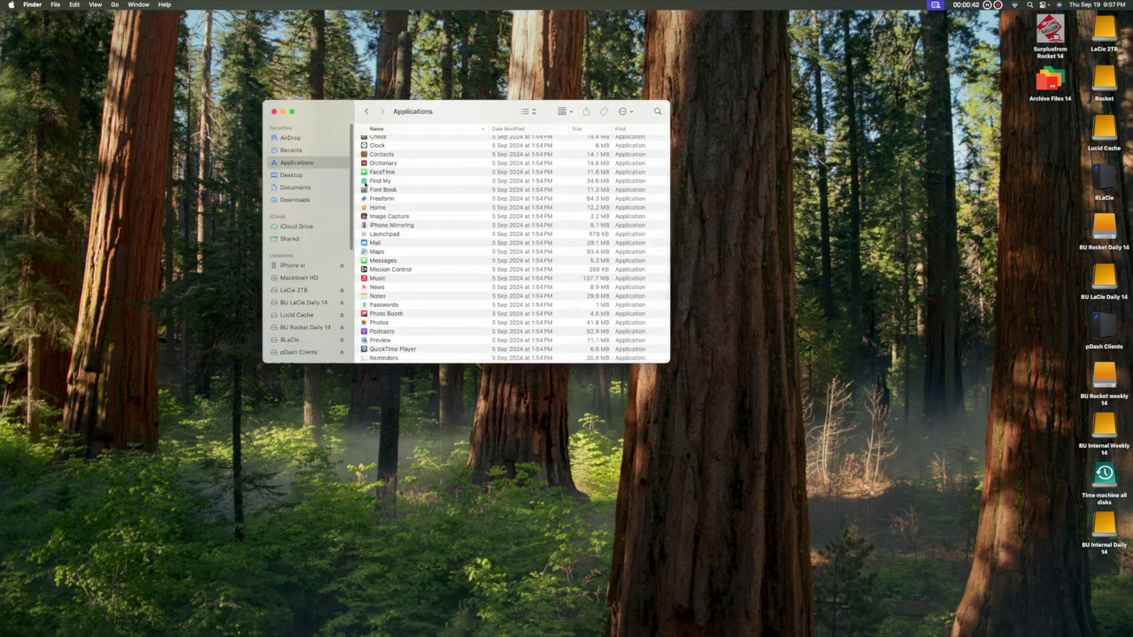
left_click(365, 226)
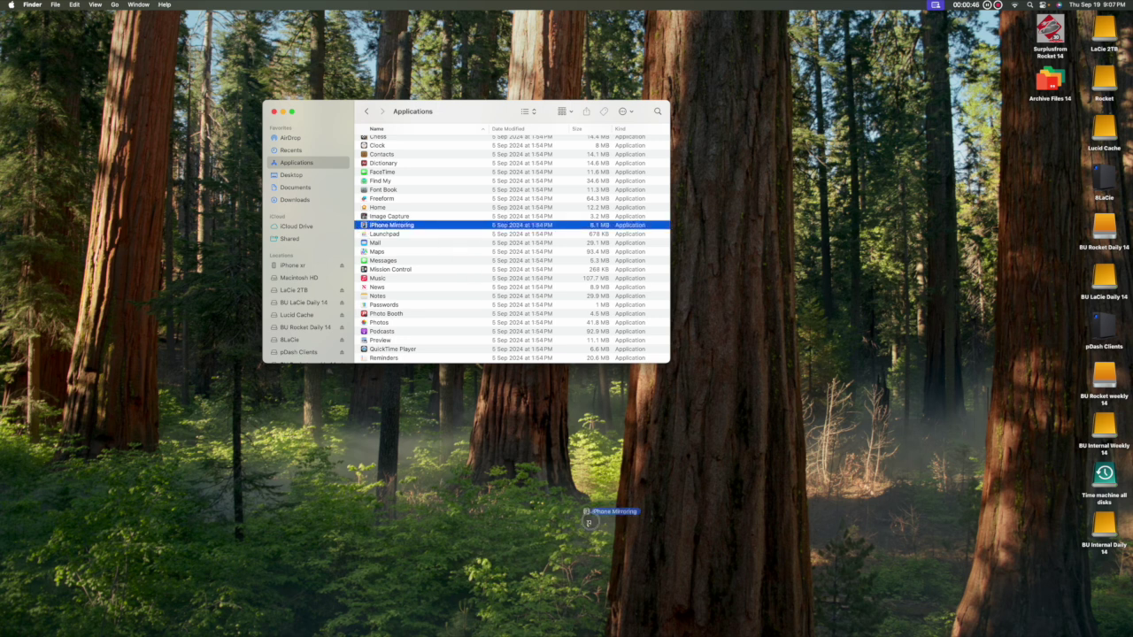
left_click_drag(617, 630, 655, 626)
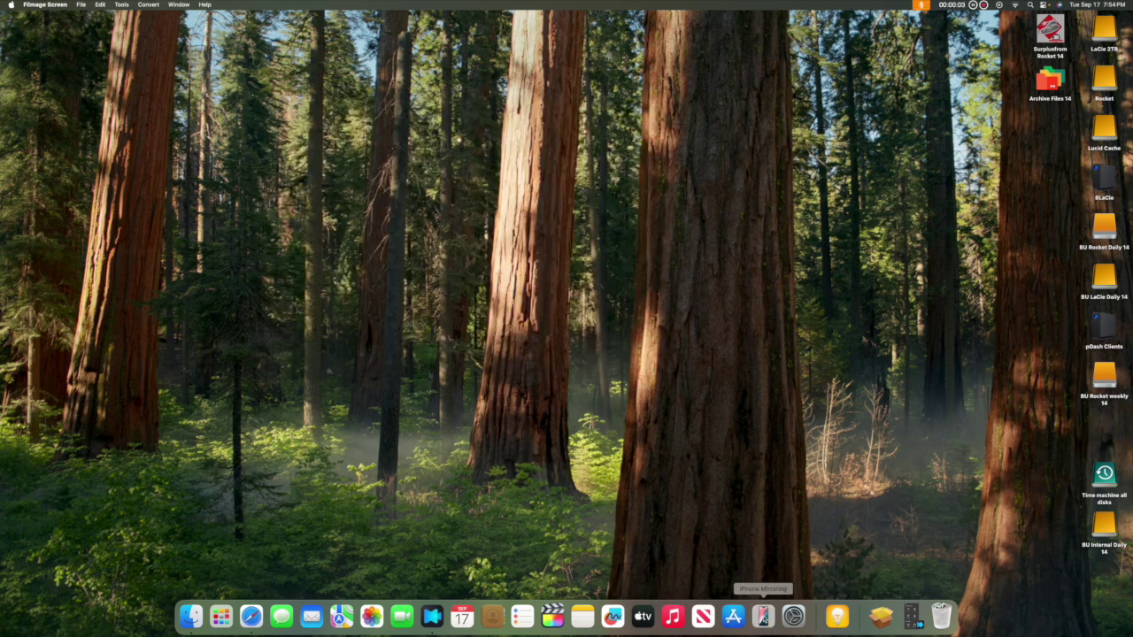
left_click(763, 617)
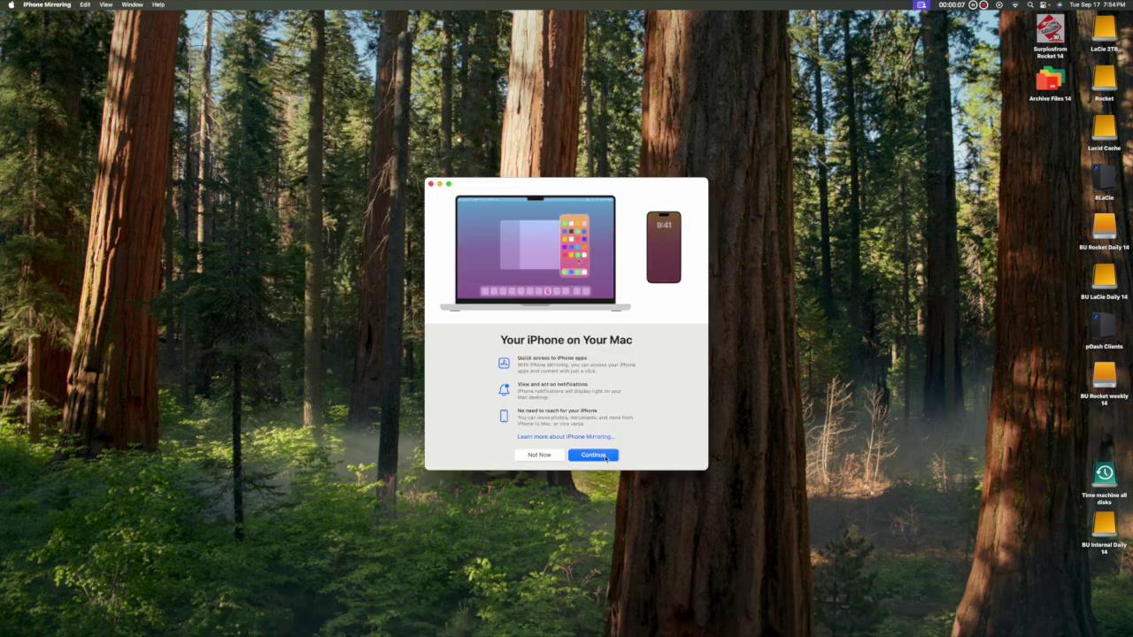
- Get past the welcome screen, allow iPhone notifications, and unlock with the Mac password to connect
left_click(605, 457)
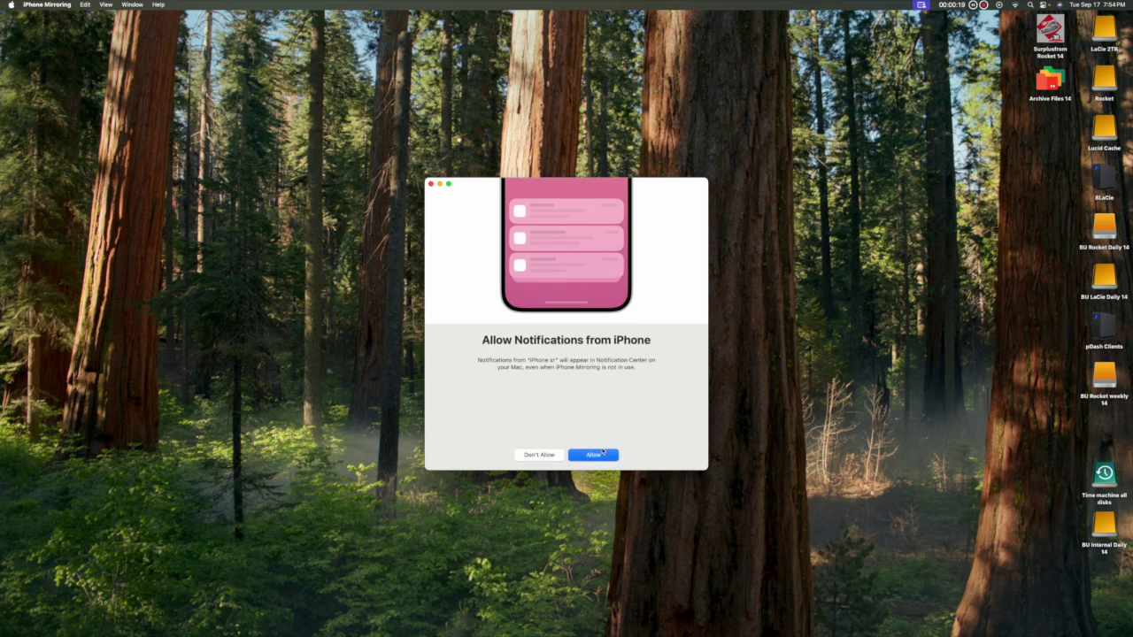
left_click(595, 456)
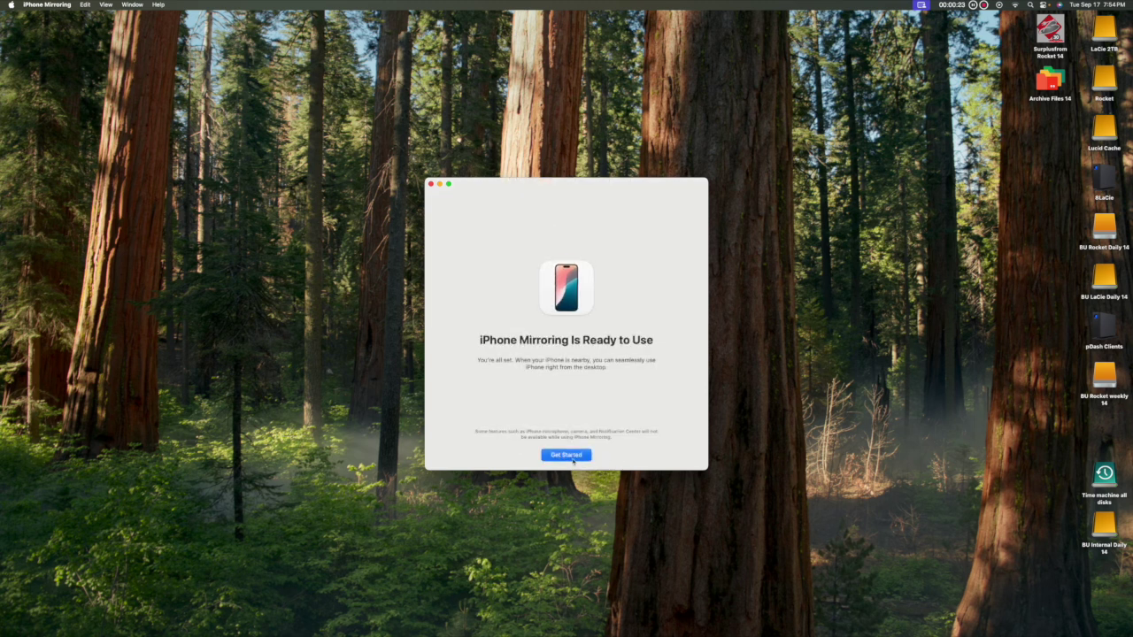
left_click(571, 456)
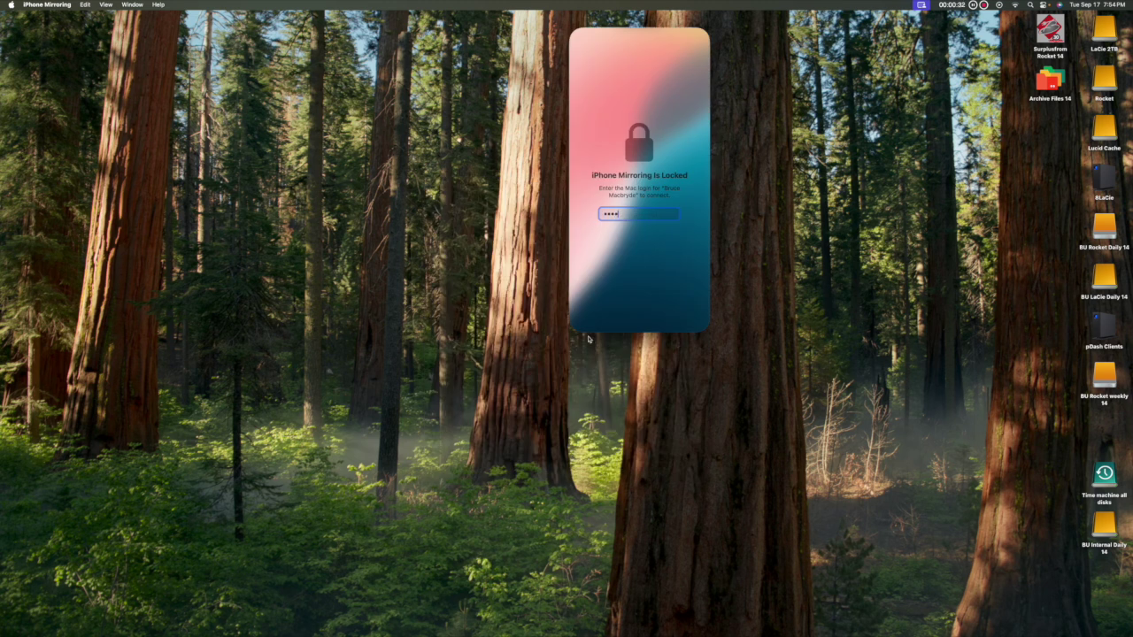
key("Return")
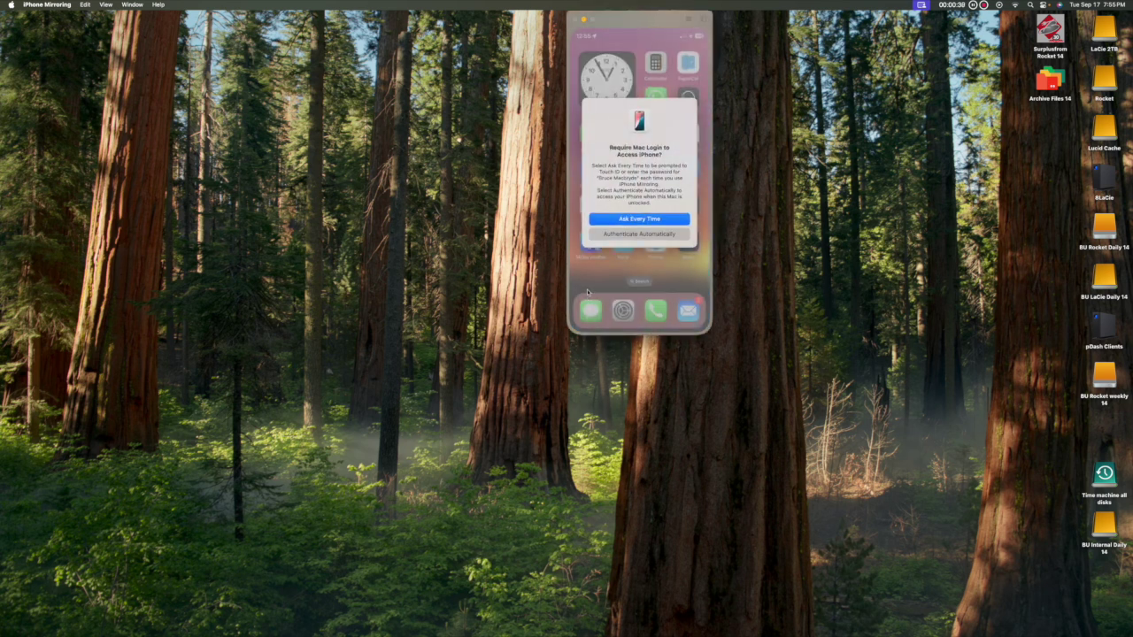
- Choose Ask Every Time for the Mac login, then unlock mirroring again with the Mac password
left_click(654, 220)
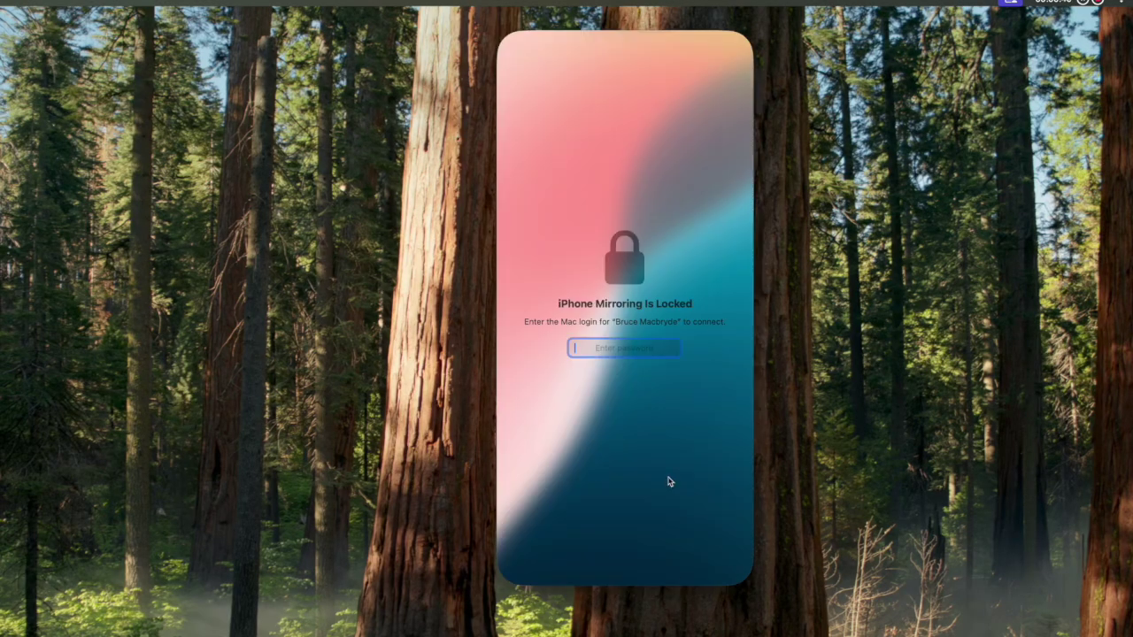
type("••")
key("Return")
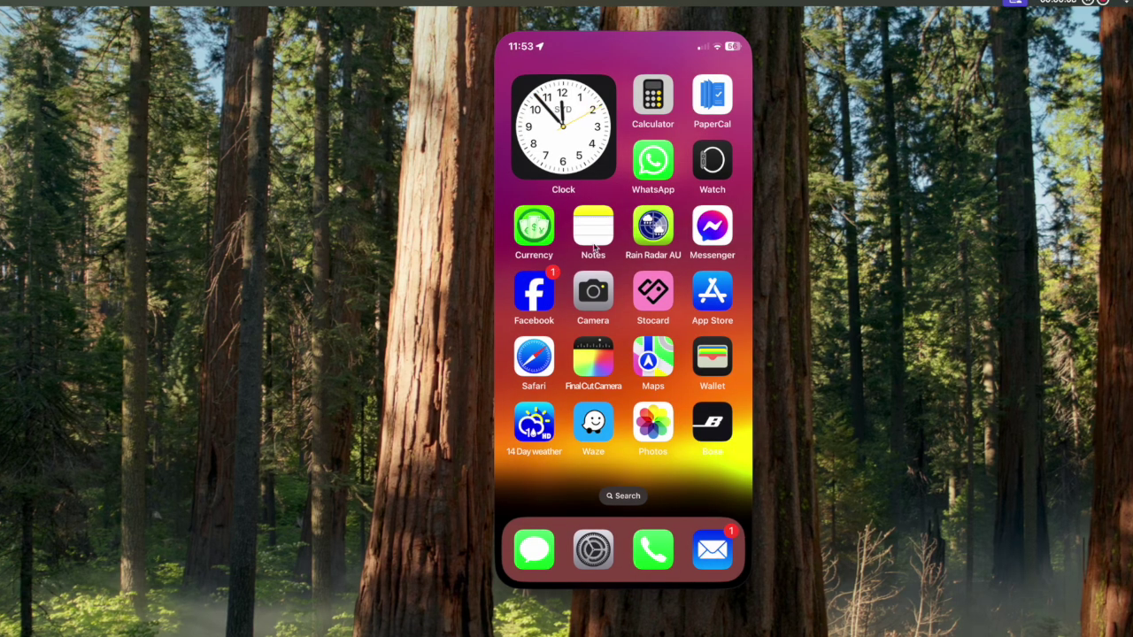
left_click(599, 233)
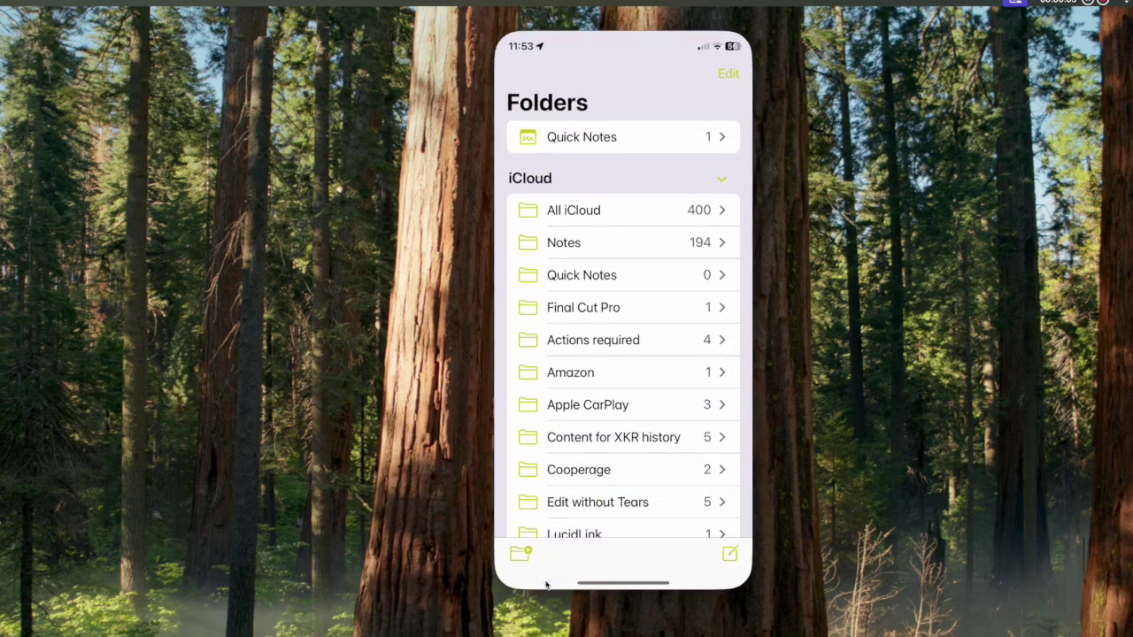
left_click(633, 584)
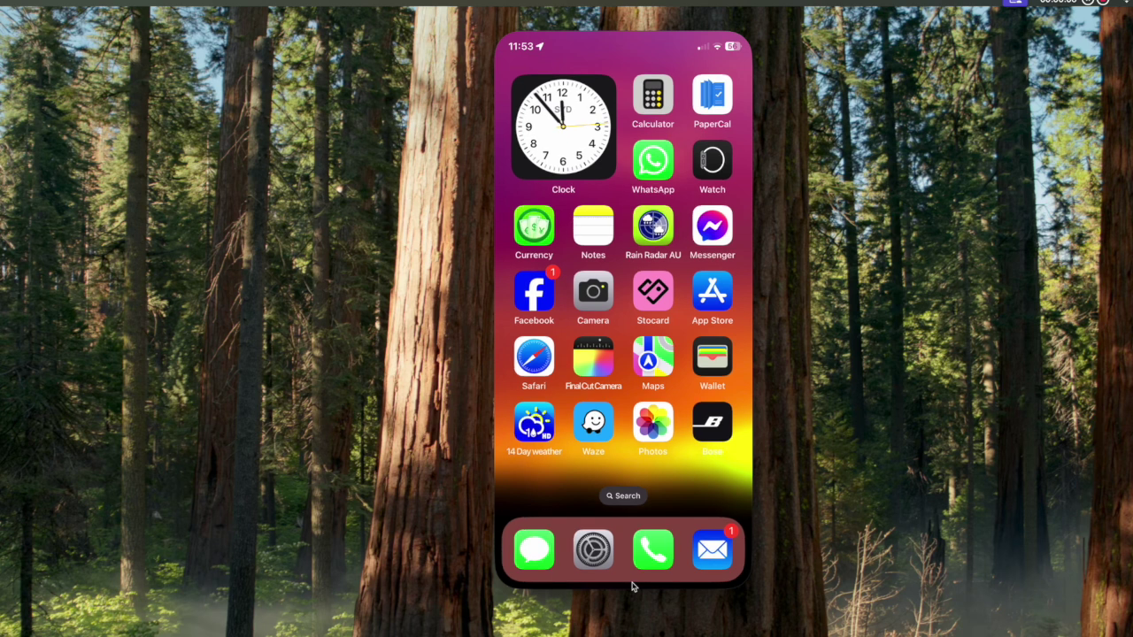
left_click(746, 22)
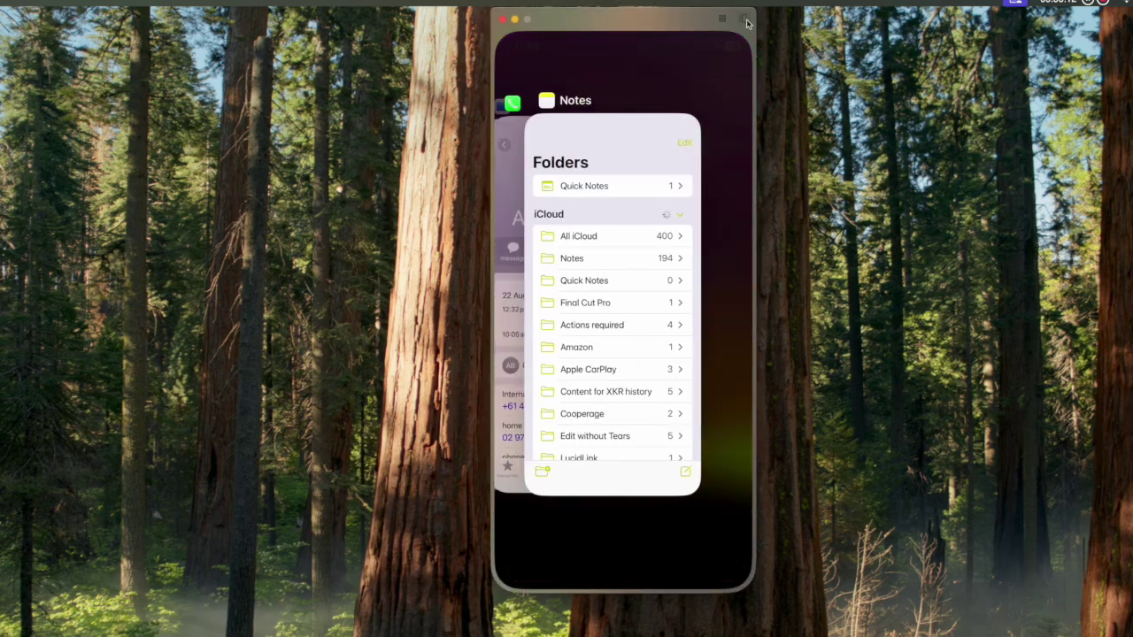
left_click(722, 22)
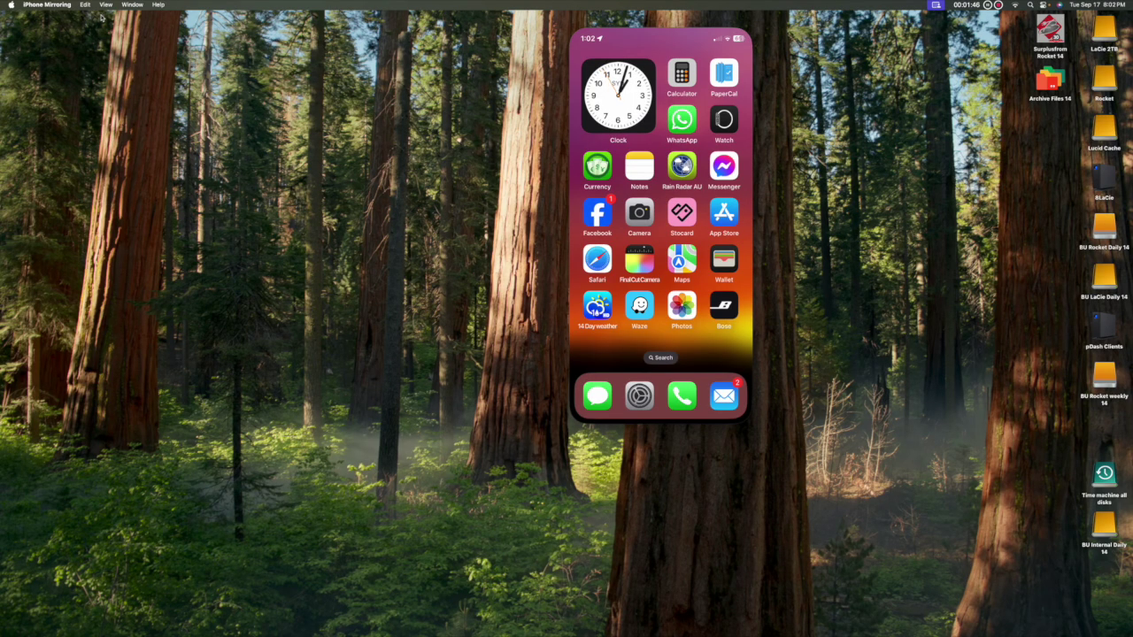
- Browse the iPhone's recent apps and search screen, then switch to Mail
left_click(107, 5)
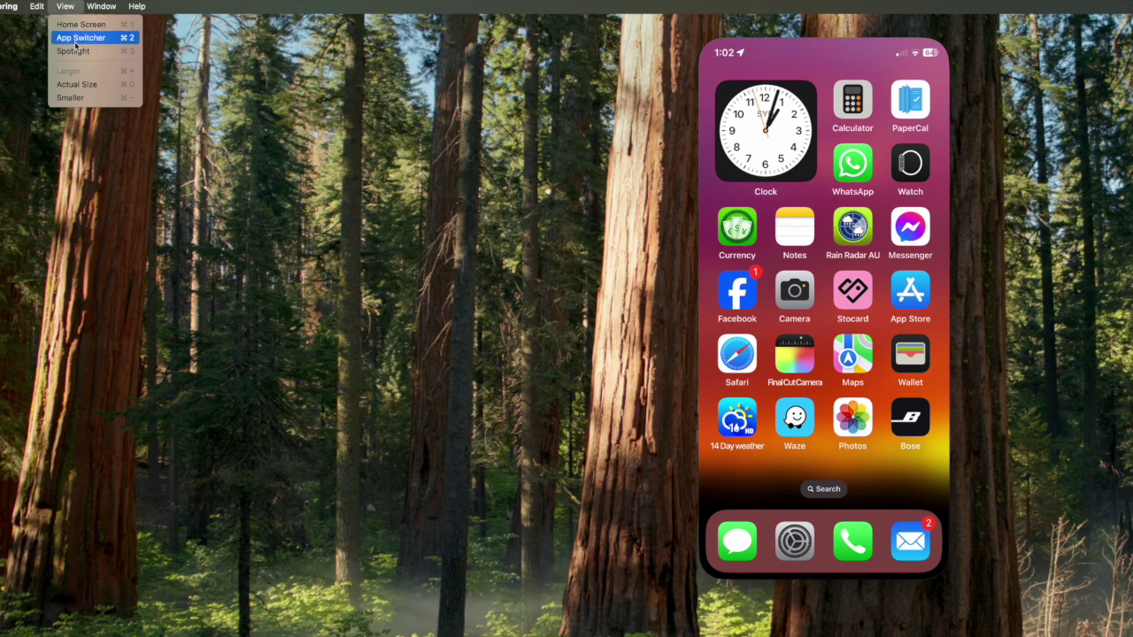
left_click(78, 38)
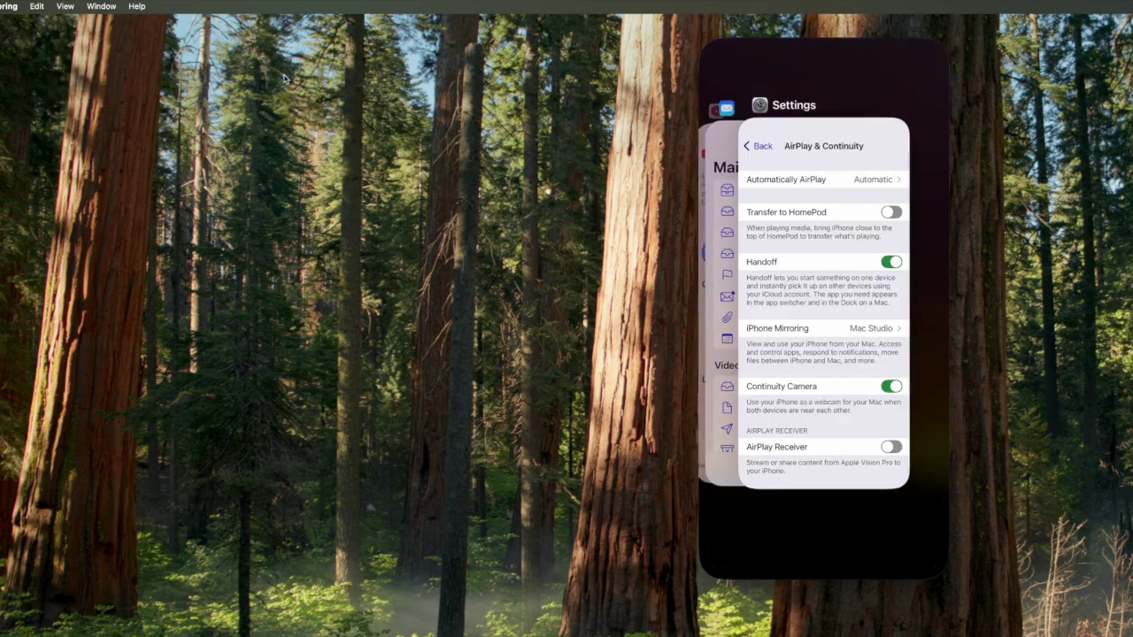
left_click(65, 5)
left_click(73, 52)
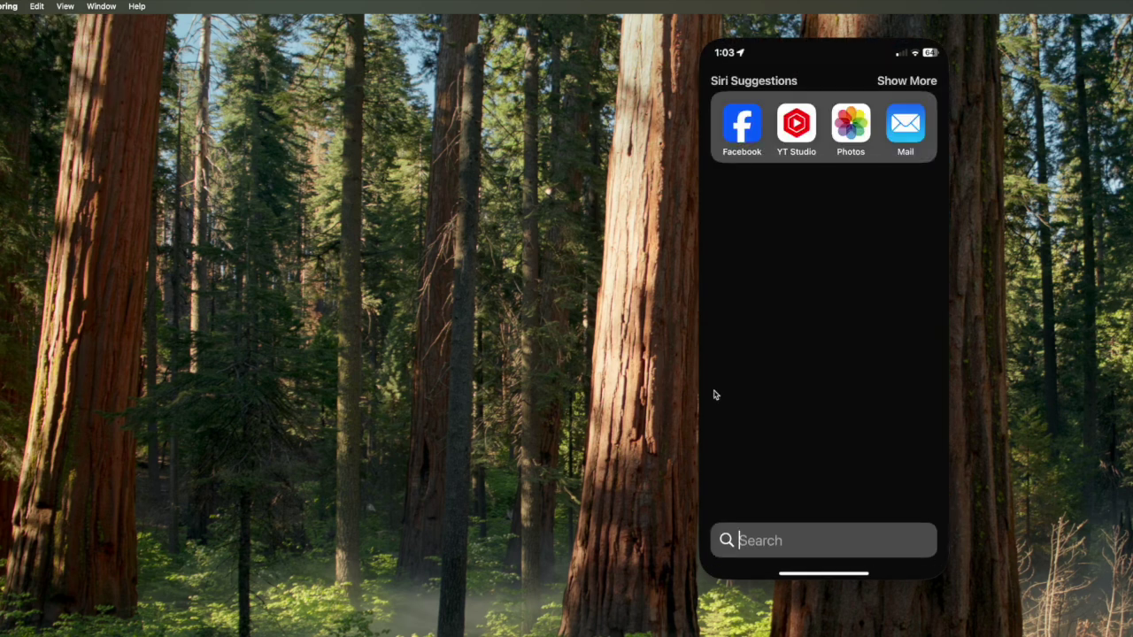
key("super+2")
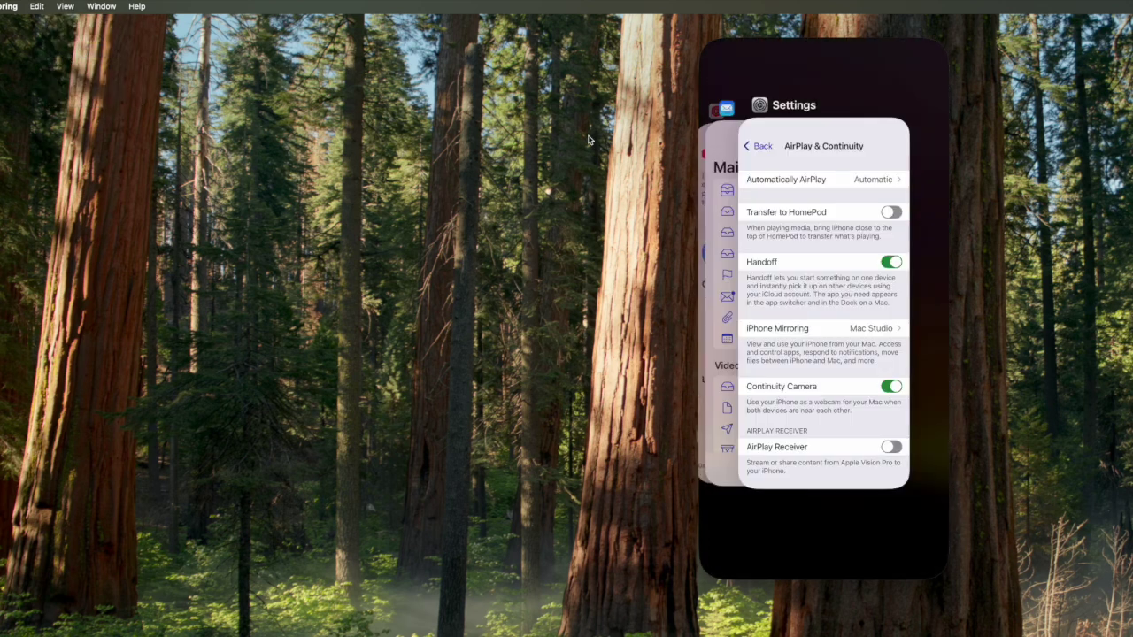
left_click(732, 200)
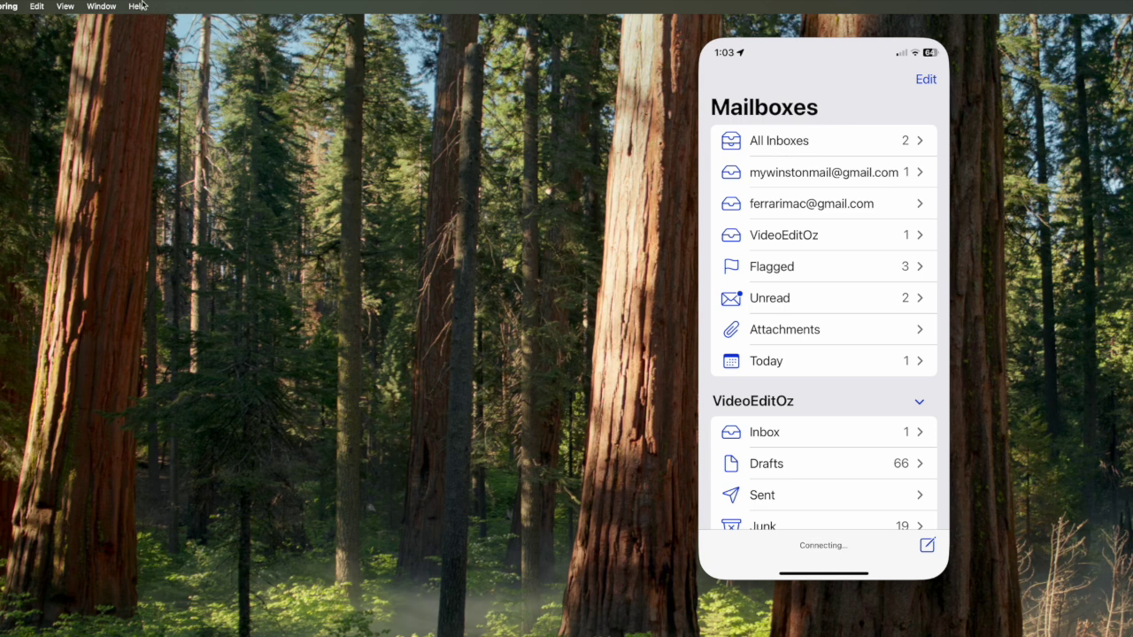
- Scroll through the recent apps switcher and open Photos
left_click(65, 7)
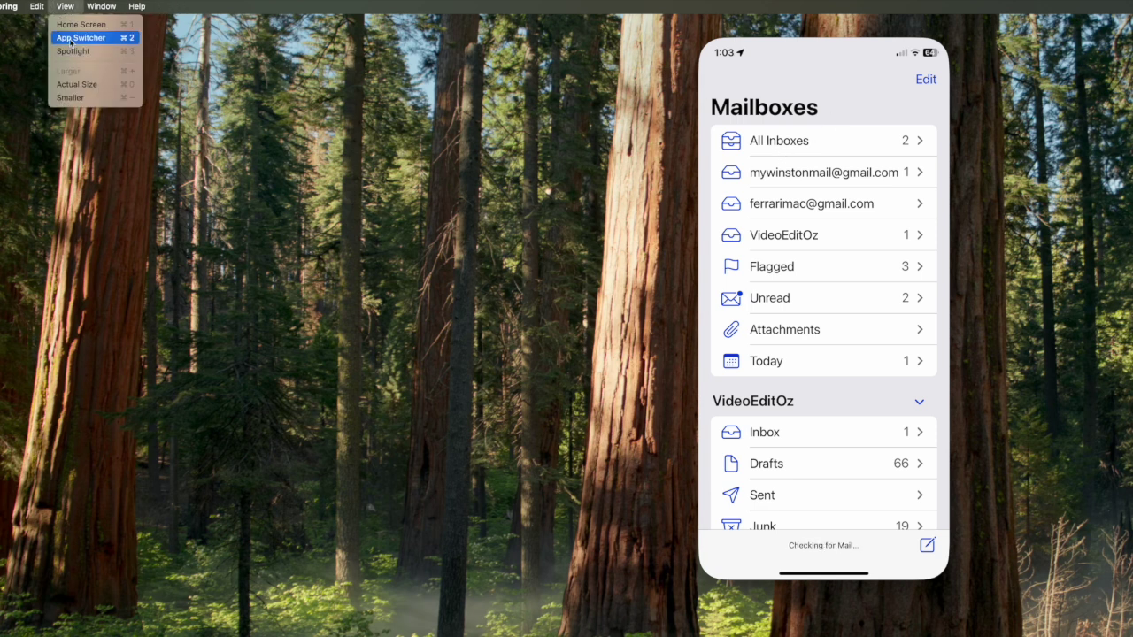
left_click(70, 39)
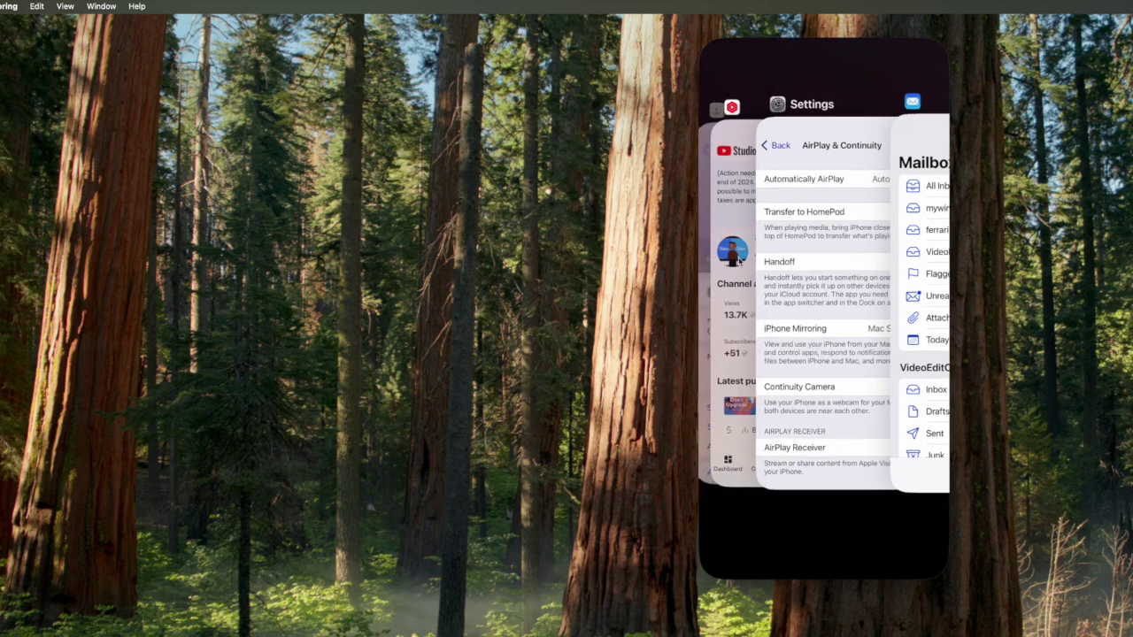
scroll(742, 248, "left", 10)
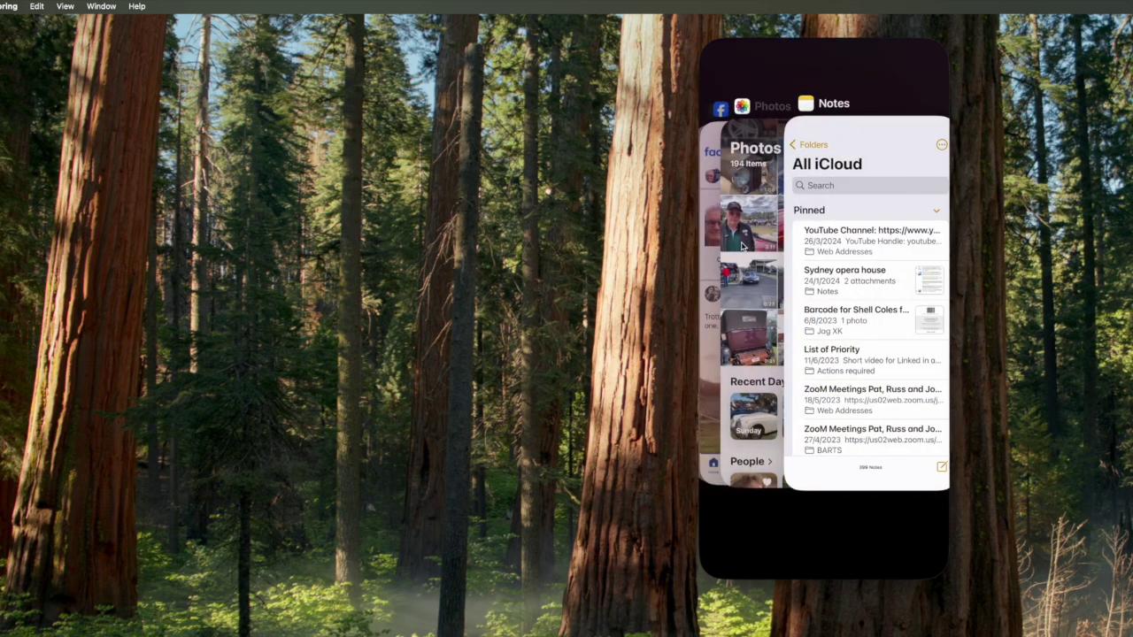
scroll(742, 249, "left", 3)
scroll(742, 248, "right", 6)
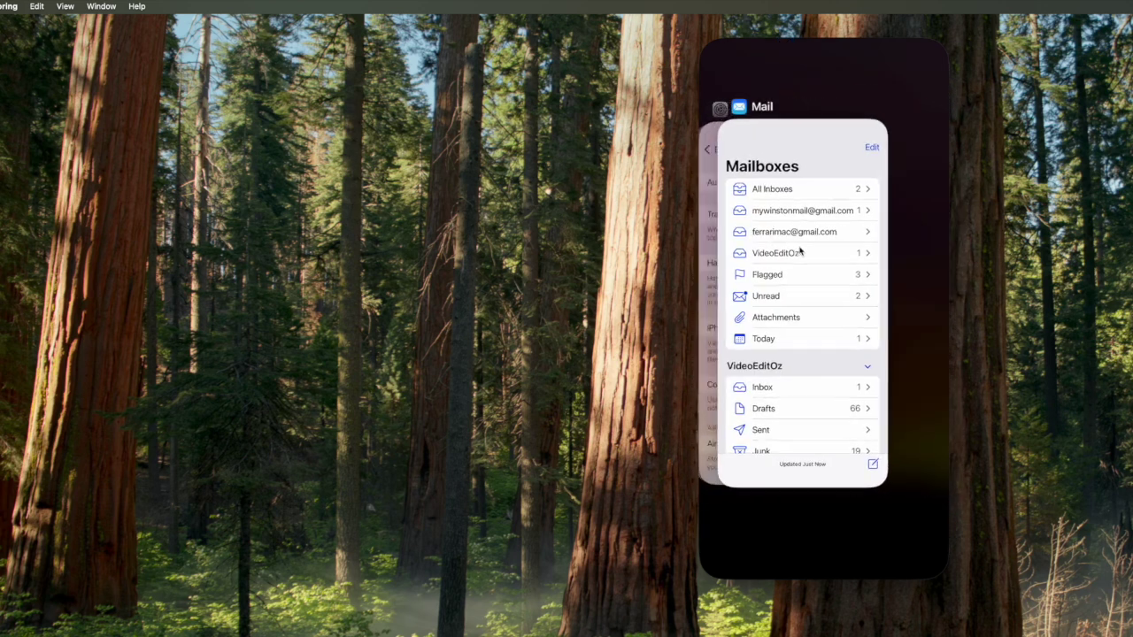
scroll(801, 252, "left", 5)
scroll(801, 253, "right", 3)
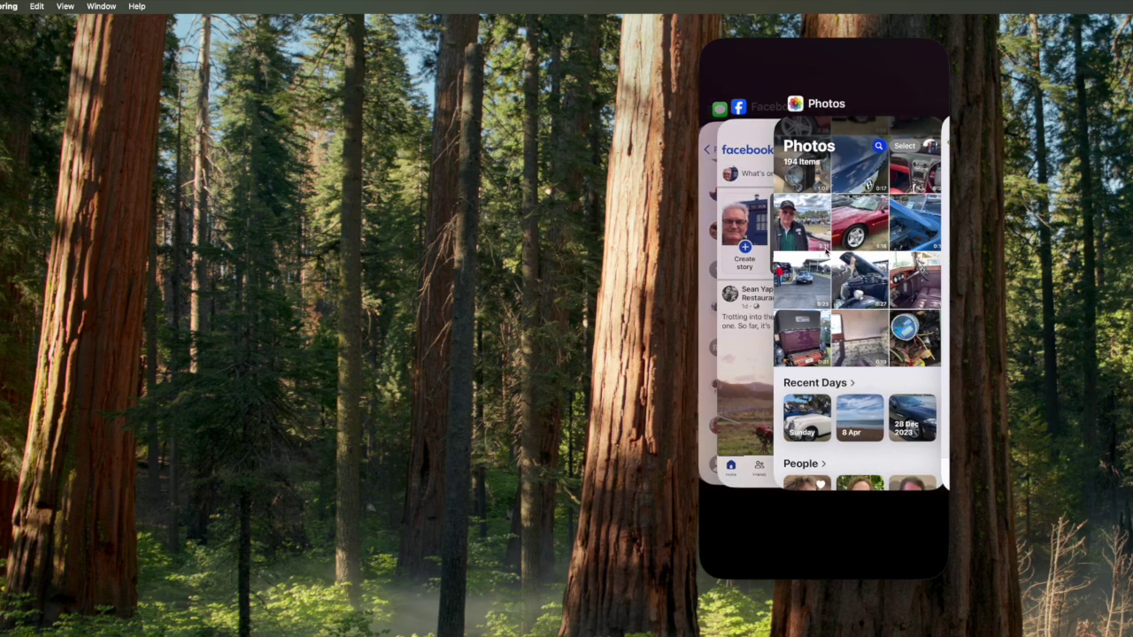
left_click(824, 248)
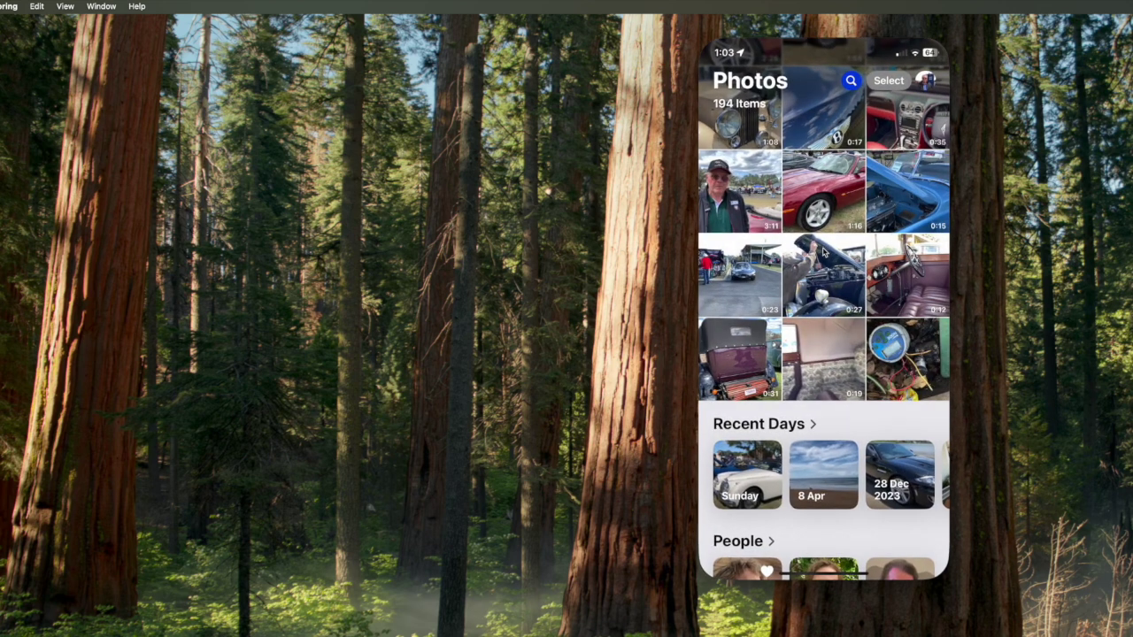
- Switch back to Mail, then return to Photos through the app switcher
left_click(65, 7)
left_click(76, 39)
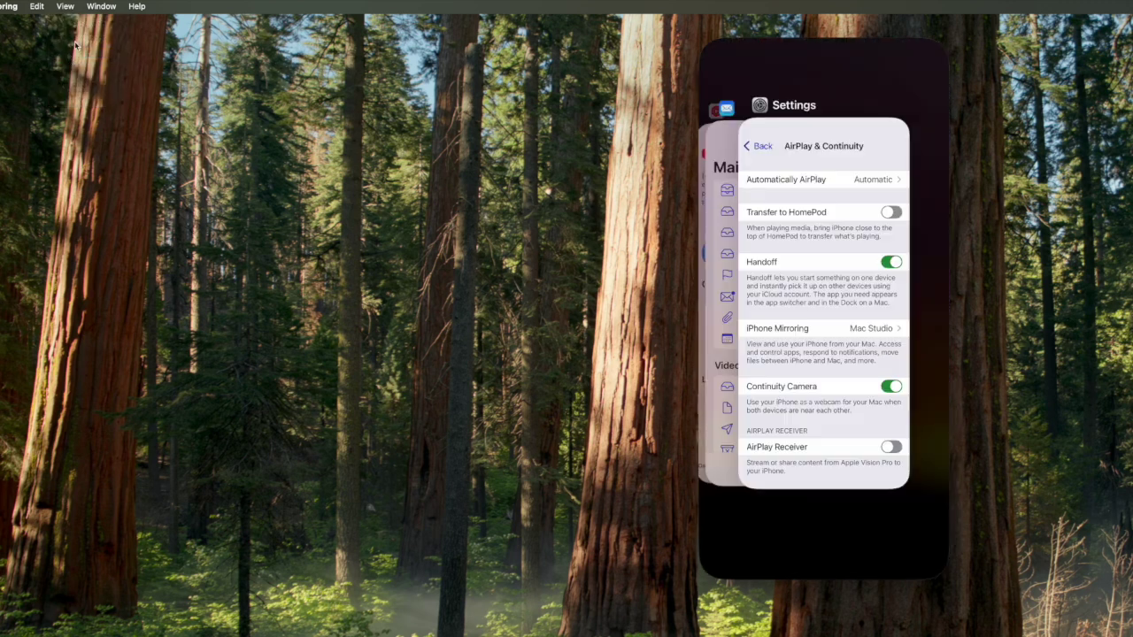
left_click(732, 199)
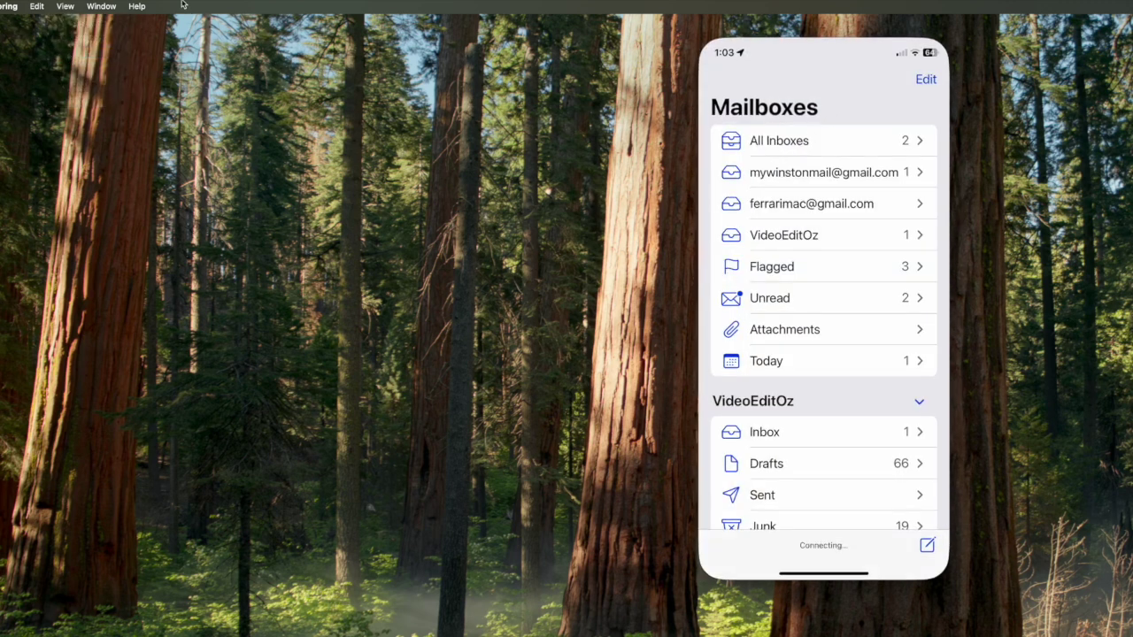
left_click(65, 8)
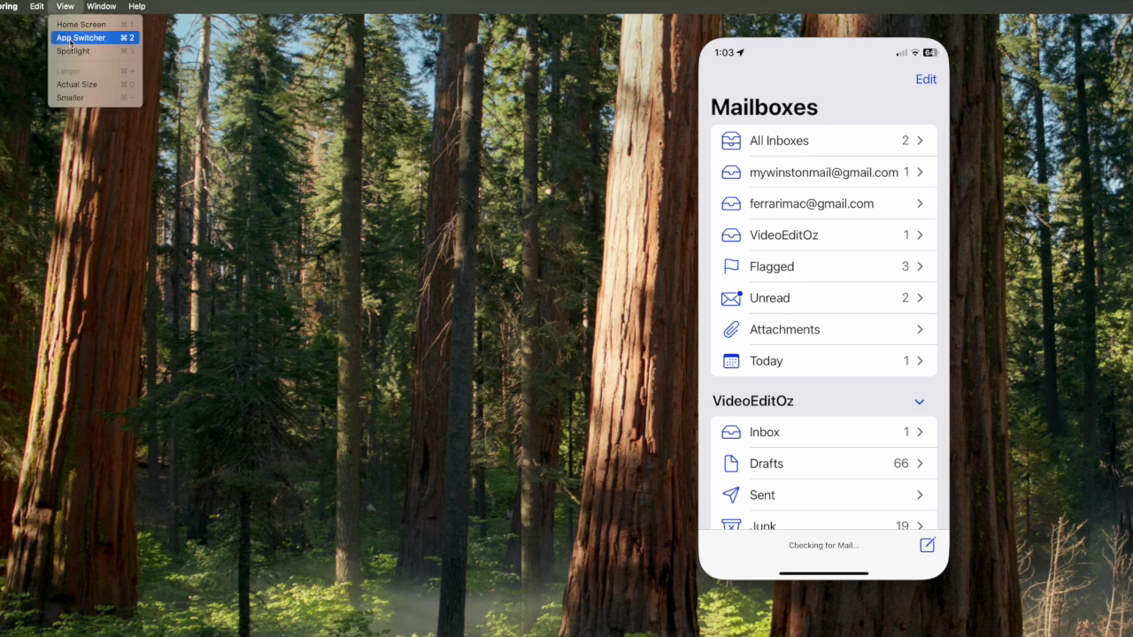
left_click(529, 208)
key("super+2")
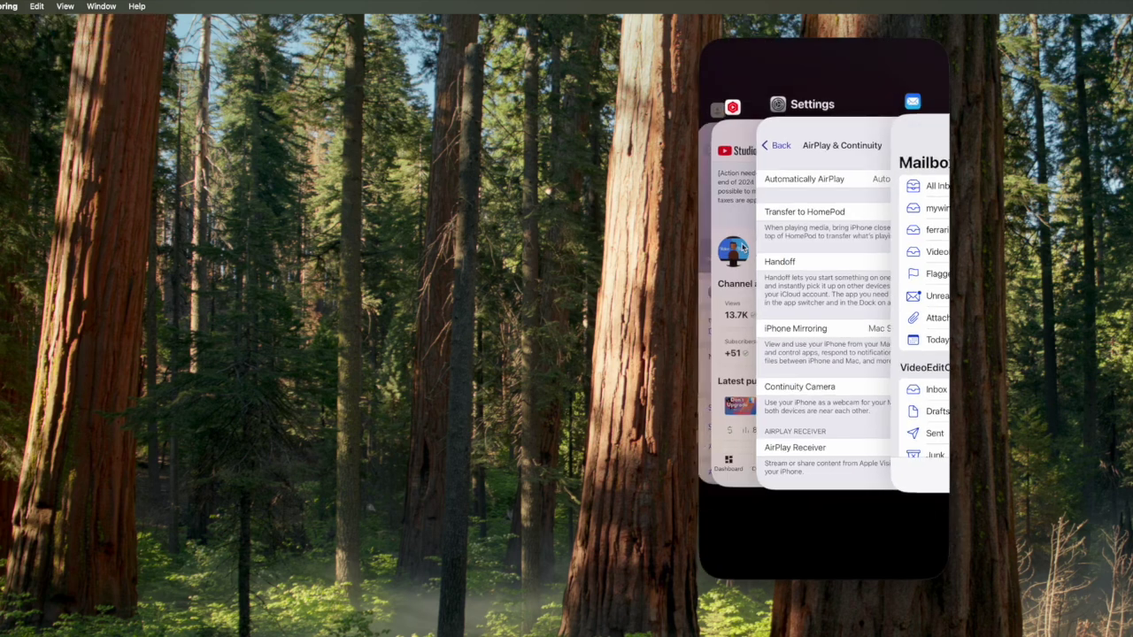
scroll(741, 247, "left", 10)
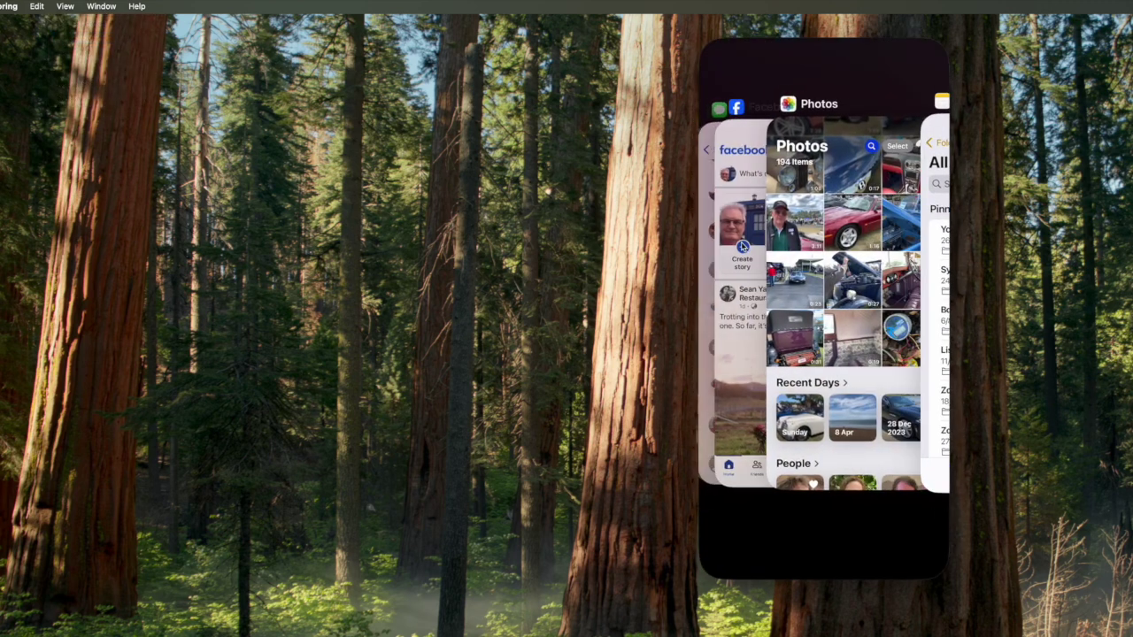
left_click(823, 252)
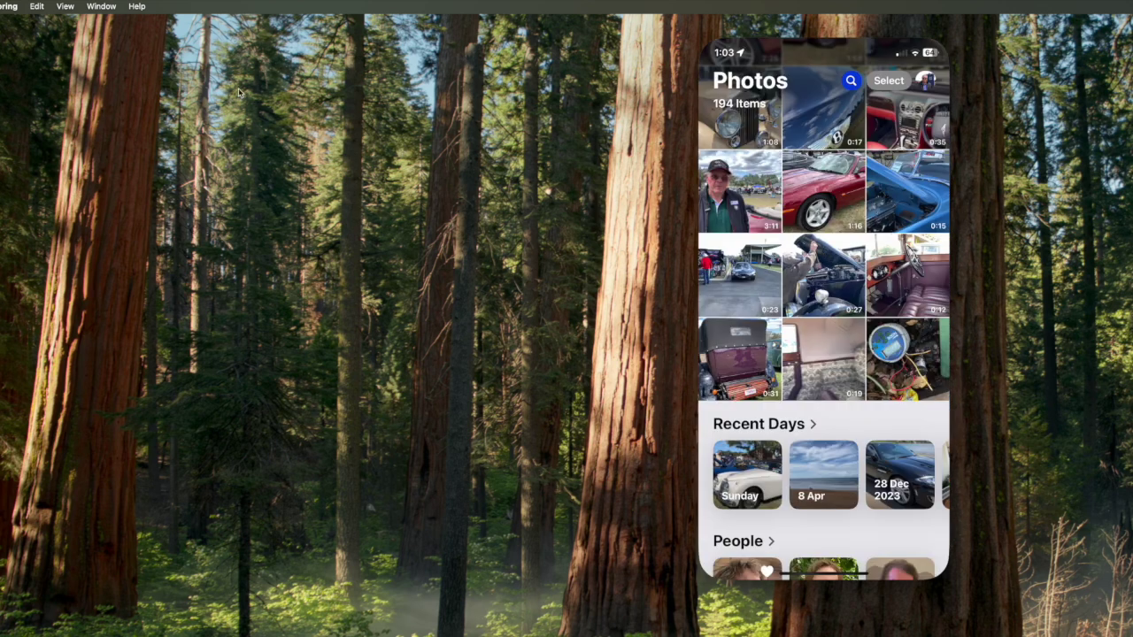
- Open YT Studio from the iPhone search suggestions, then return the iPhone to its home screen
left_click(66, 6)
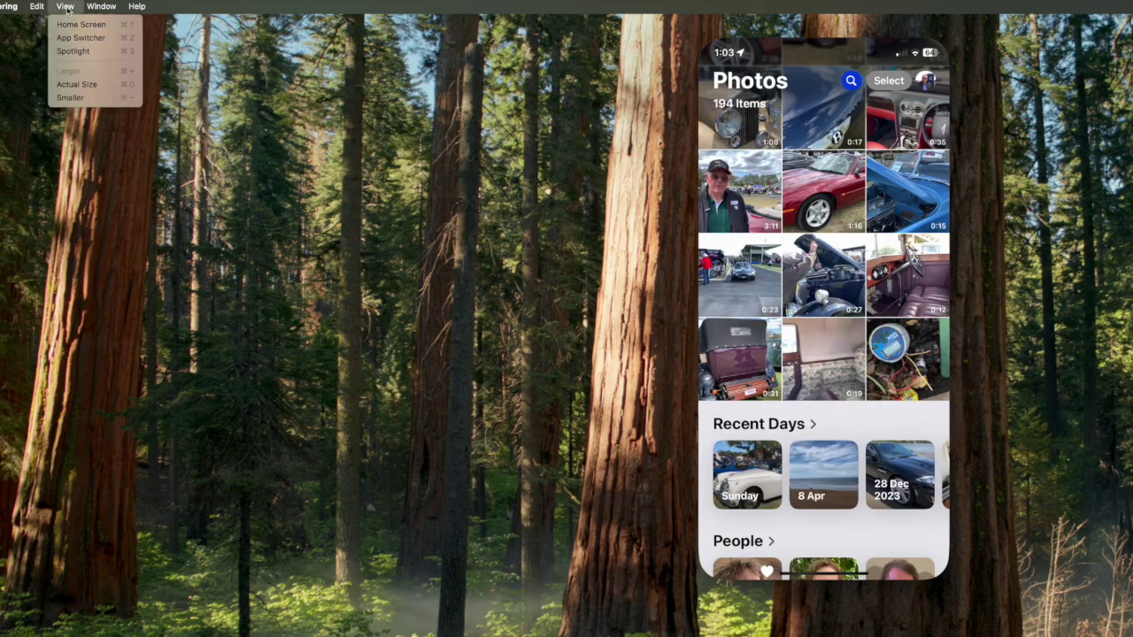
left_click(70, 56)
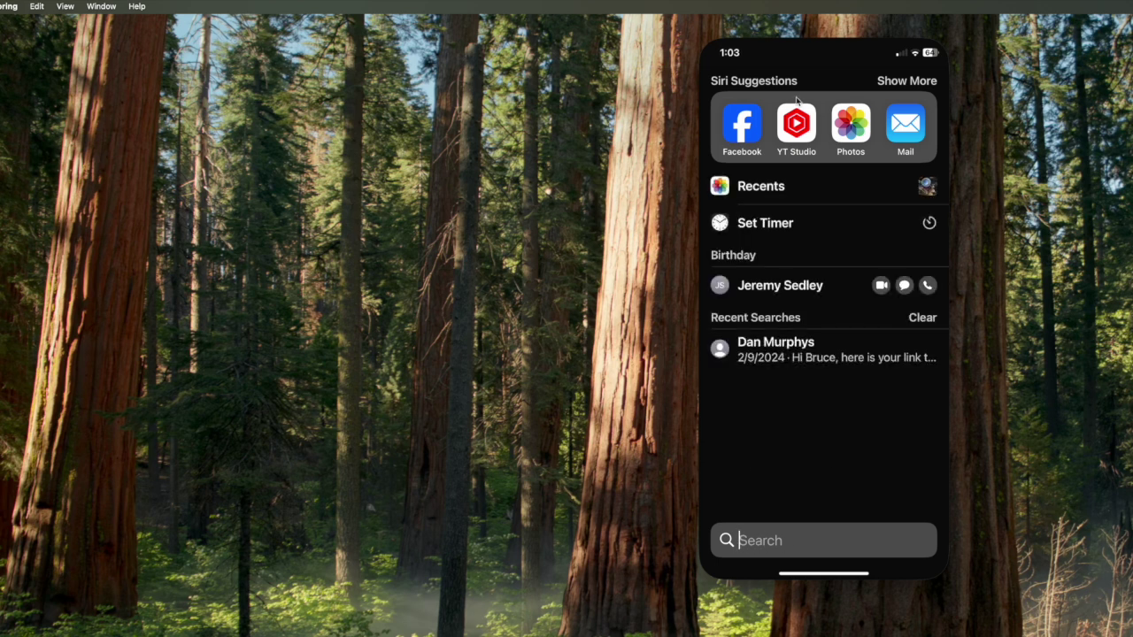
left_click(797, 125)
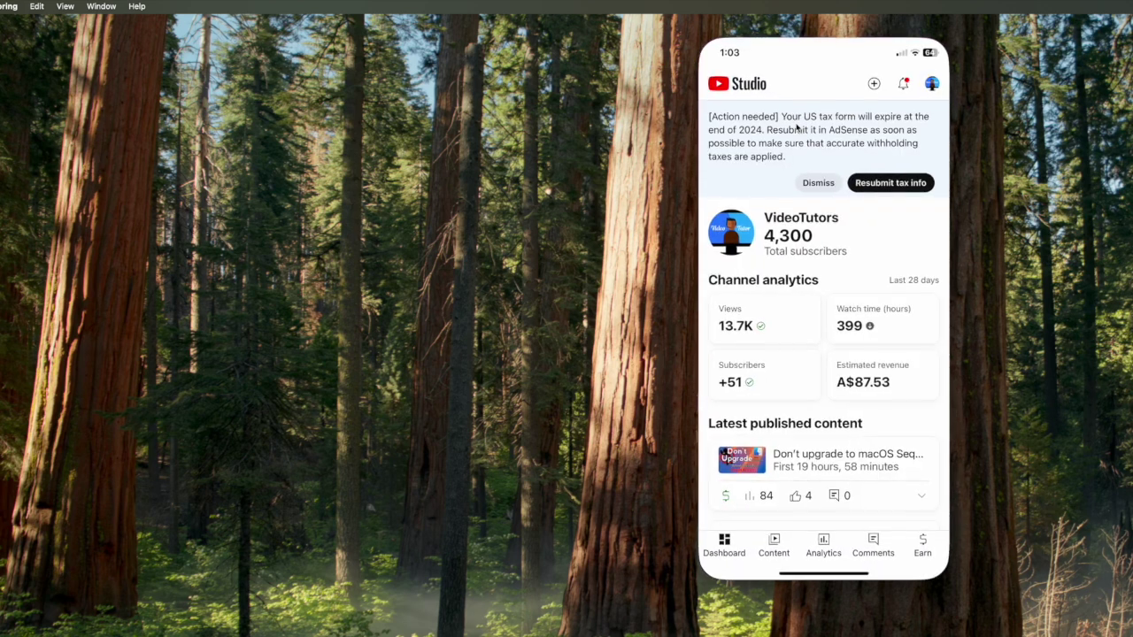
left_click(66, 7)
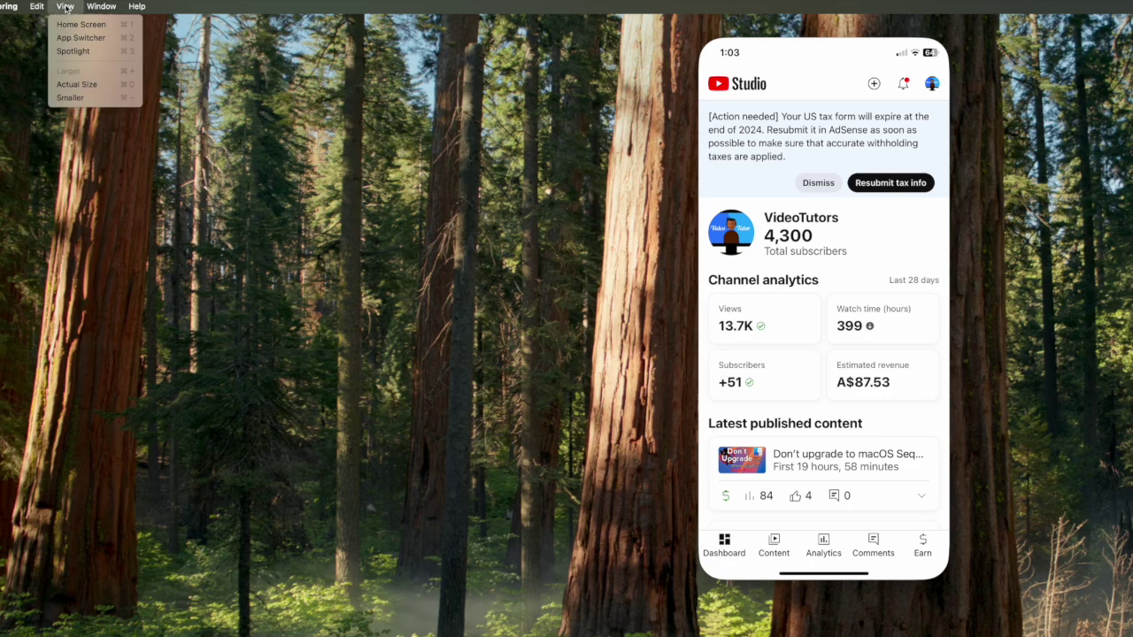
left_click(72, 24)
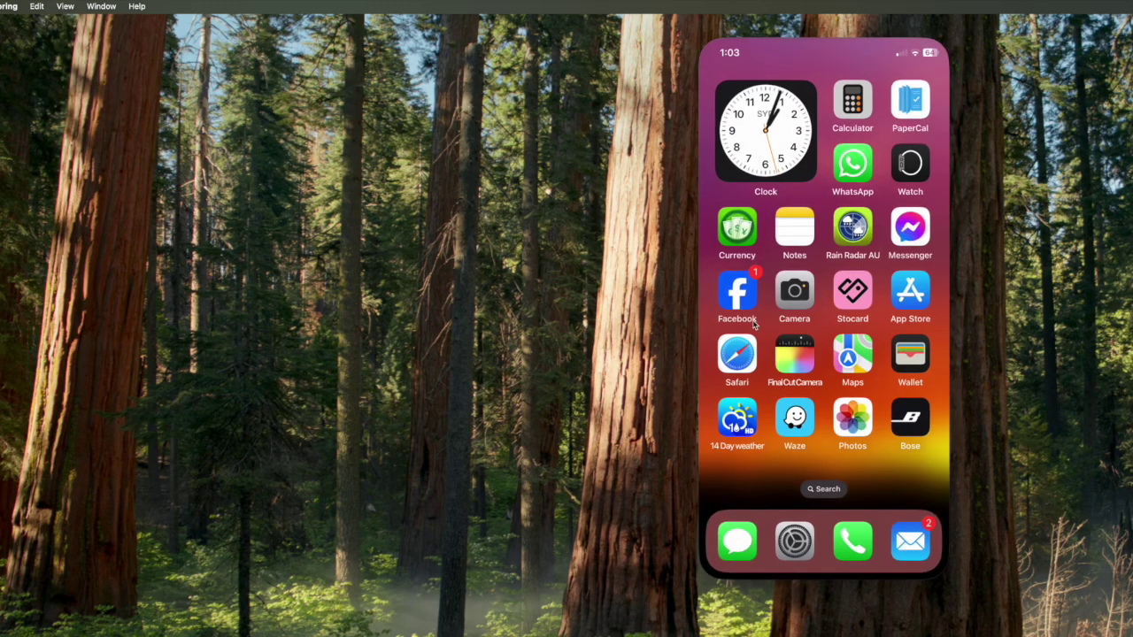
left_click(101, 6)
- Move the phone window to the desktop's left edge, then centre it on the screen
mouse_move(155, 71)
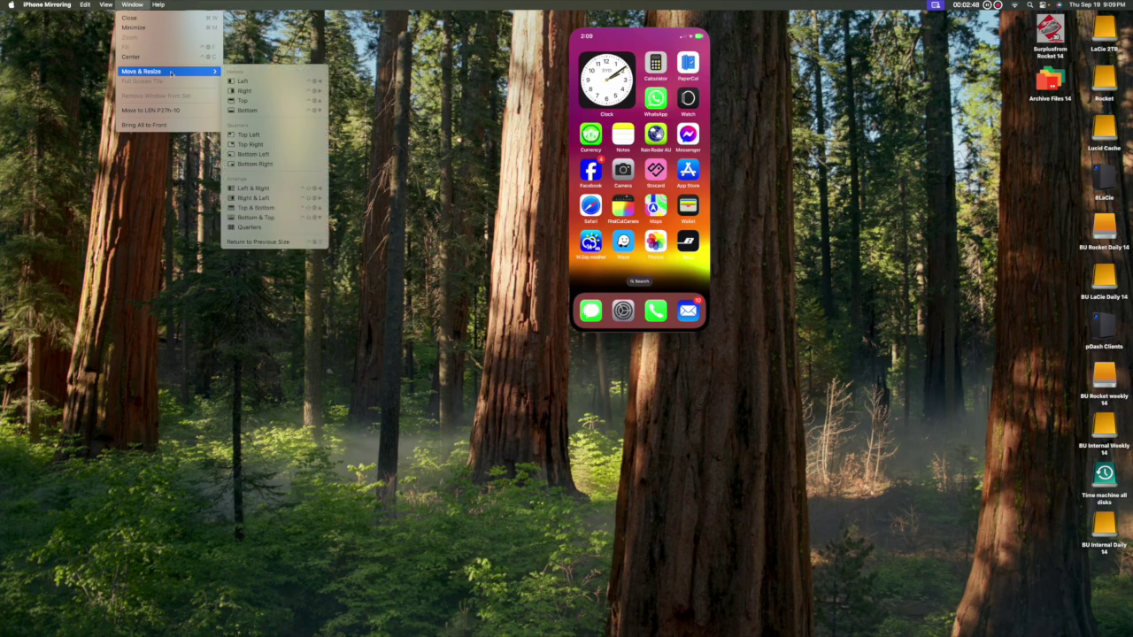
left_click(253, 82)
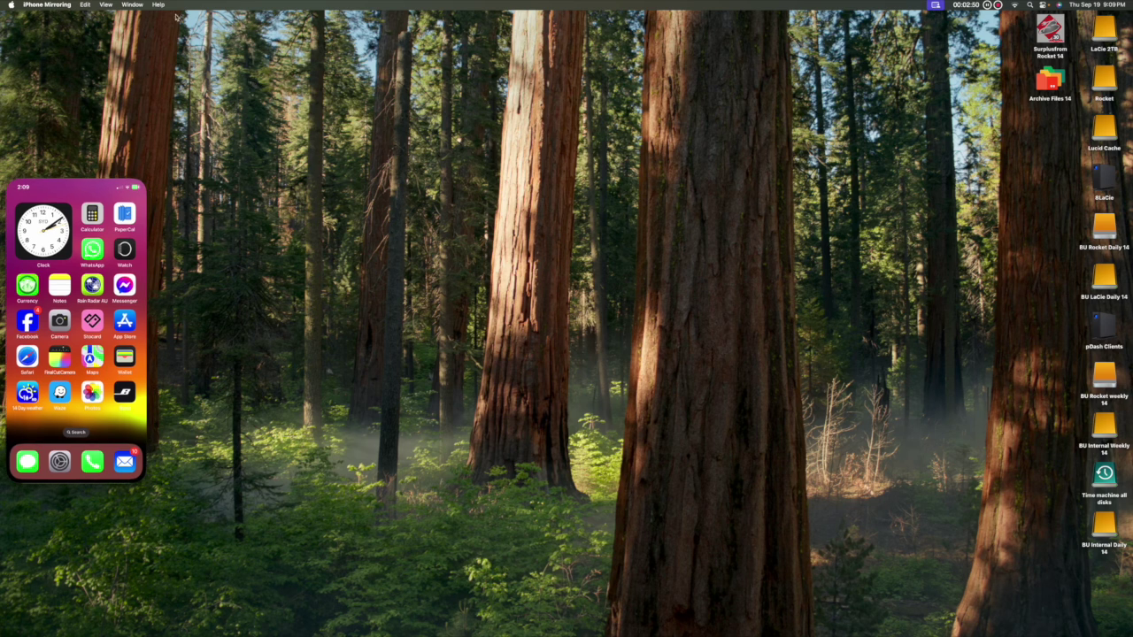
left_click(131, 4)
mouse_move(146, 70)
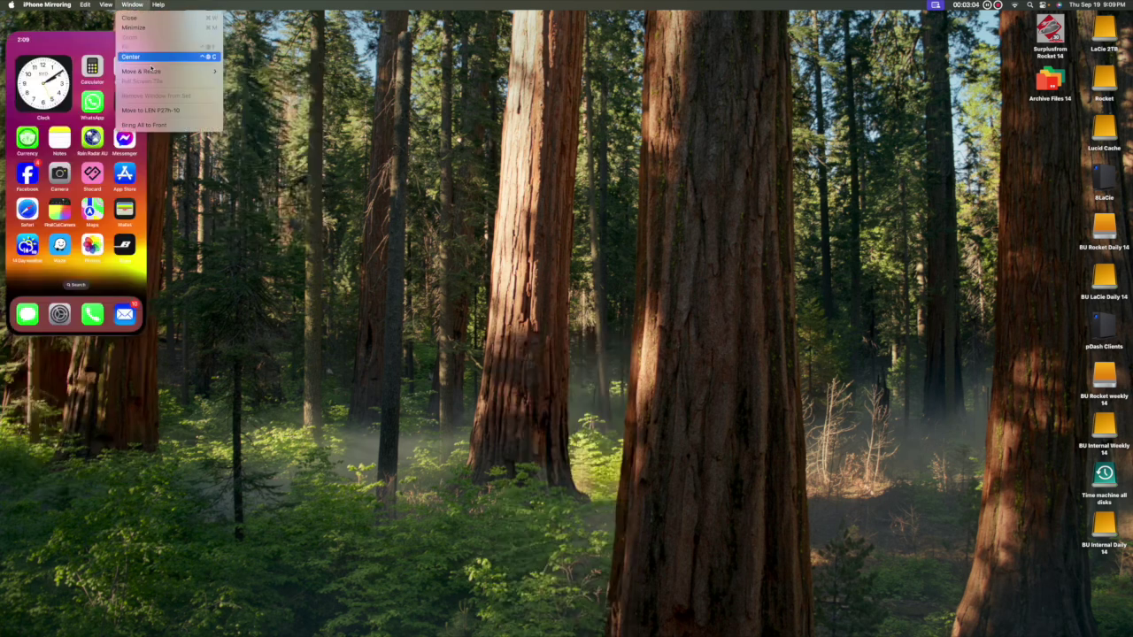
left_click(141, 57)
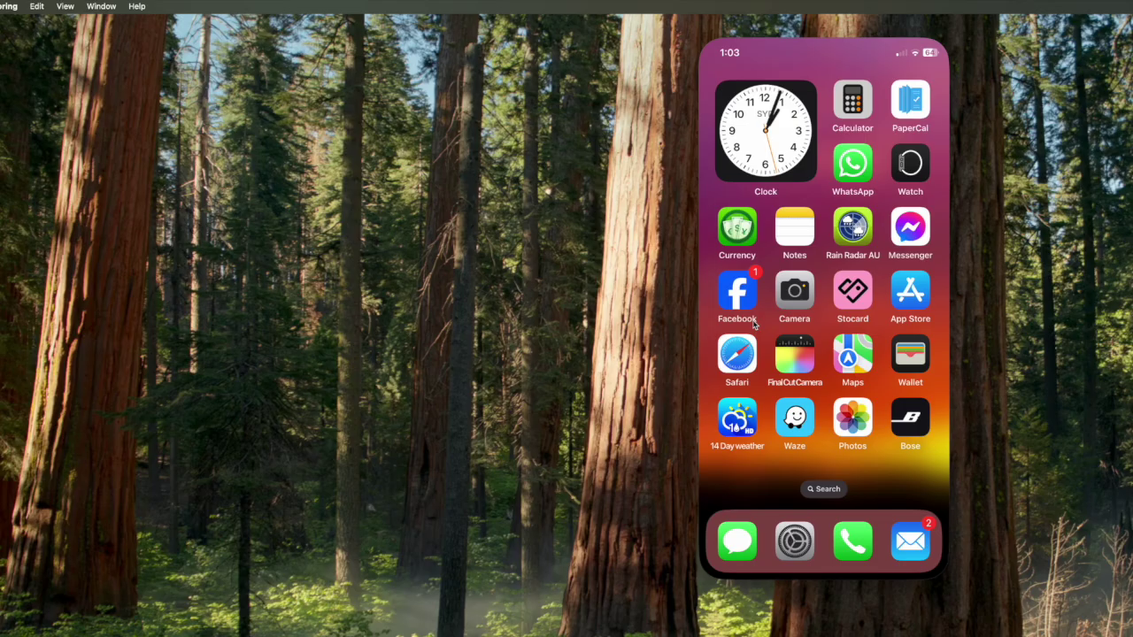
left_click(803, 245)
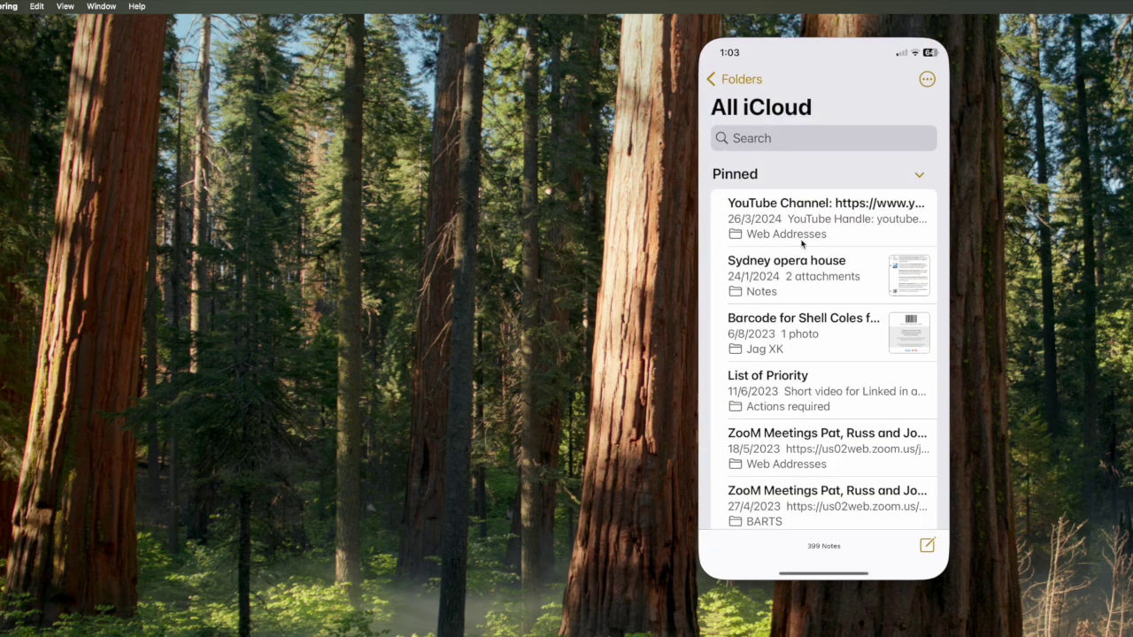
- Search the notes for 'Address', browse the results, then cancel the search
scroll(779, 204, "left", 2)
left_click(753, 139)
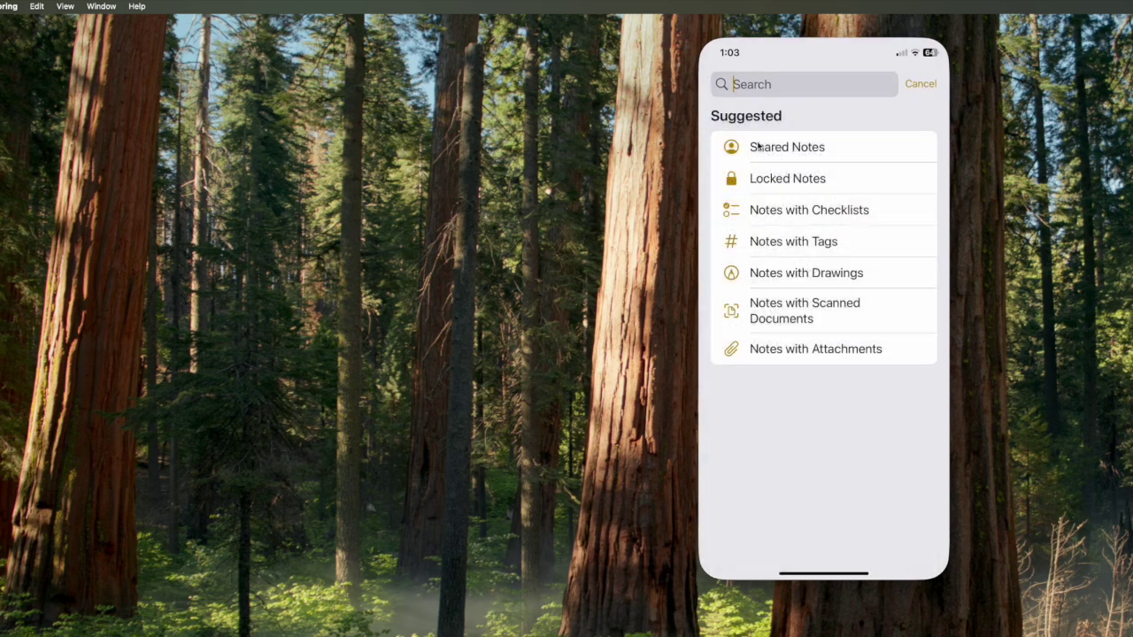
type("Address")
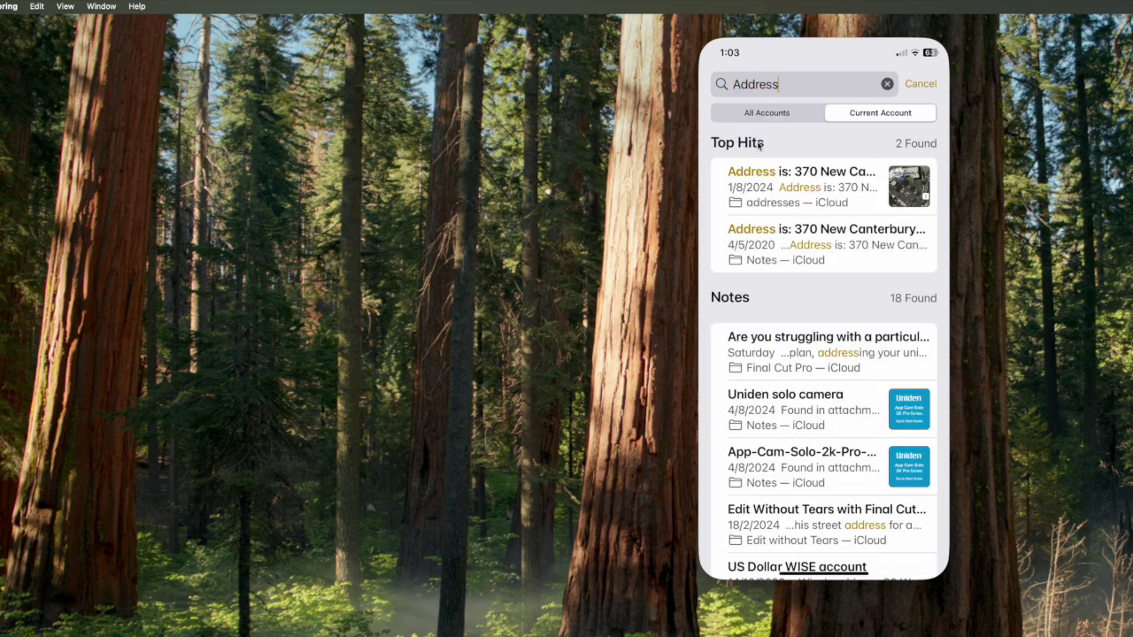
scroll(750, 324, "down", 15)
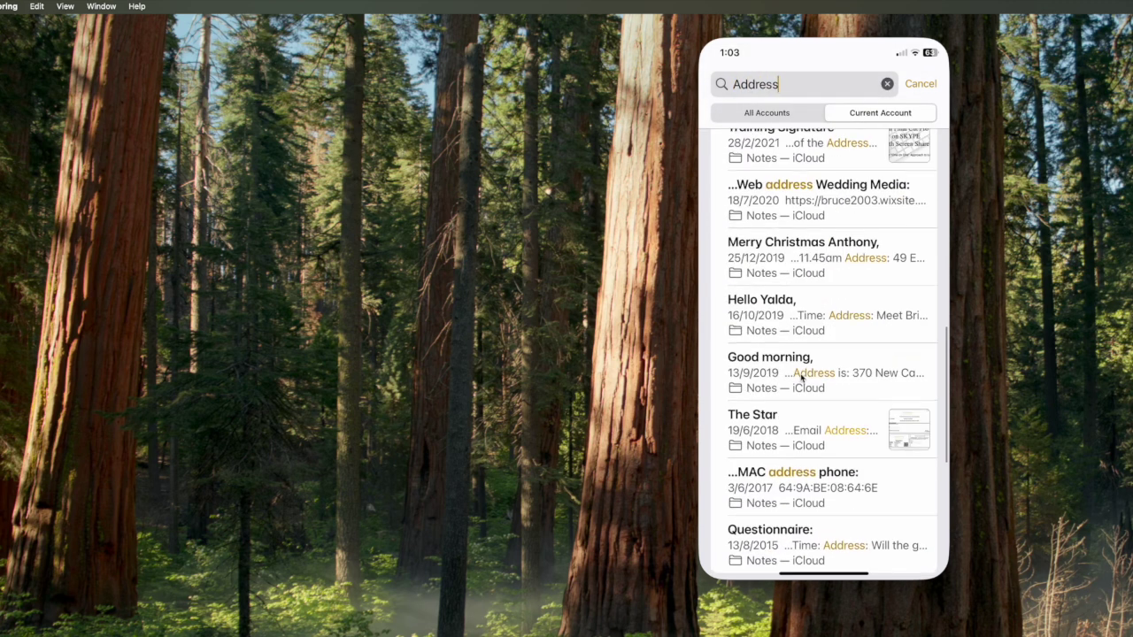
scroll(801, 378, "down", 3)
key("Escape")
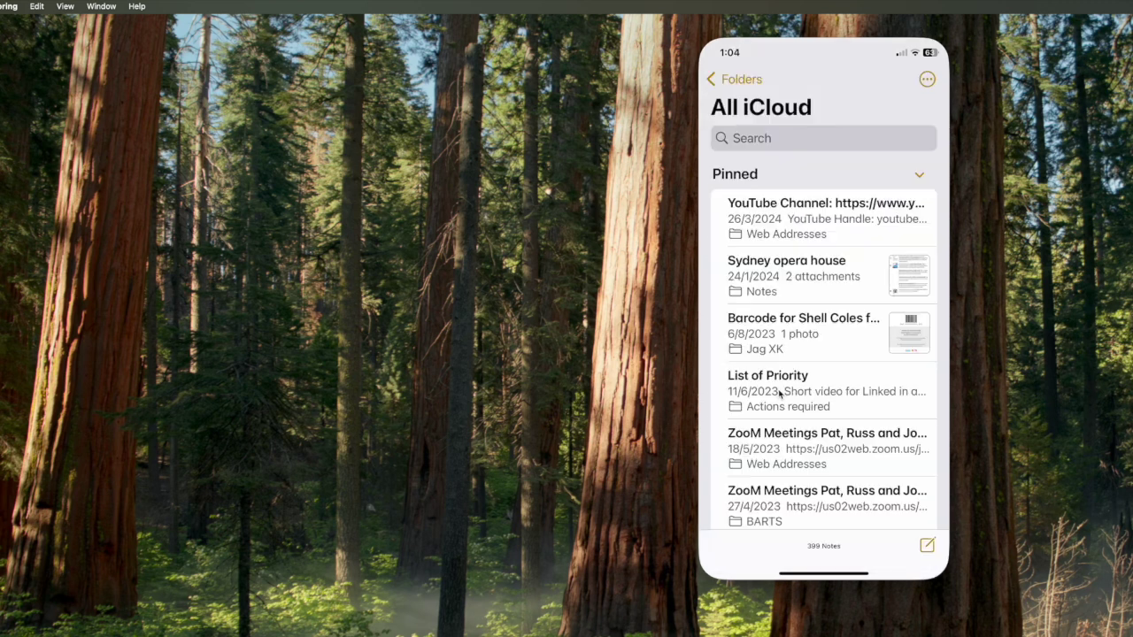
- Add the line 'The next address' below the checklist in the List of Priority note
left_click(779, 393)
left_click(811, 326)
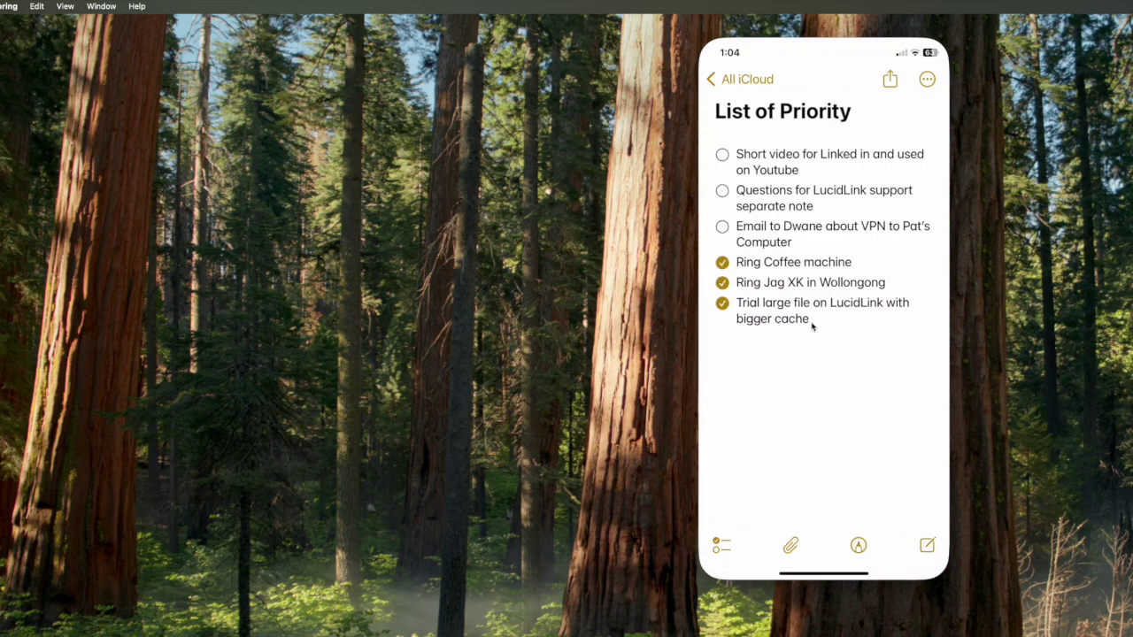
key("Return")
key("Return")
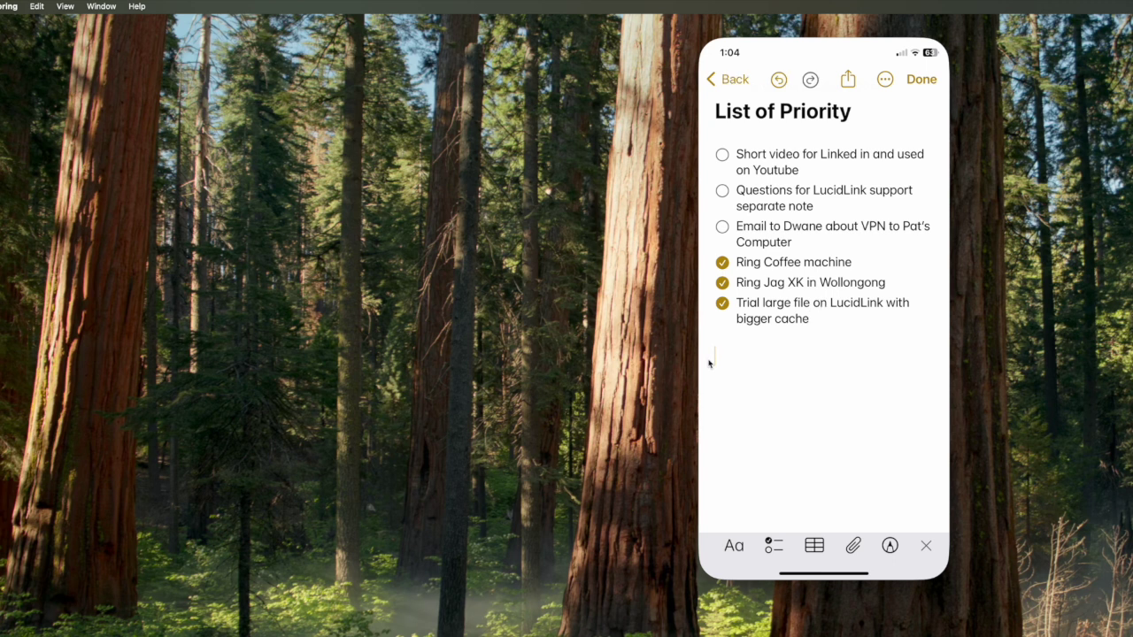
type("The next addrtes")
- Make the phone window smaller, then restore it to actual size
left_click(65, 6)
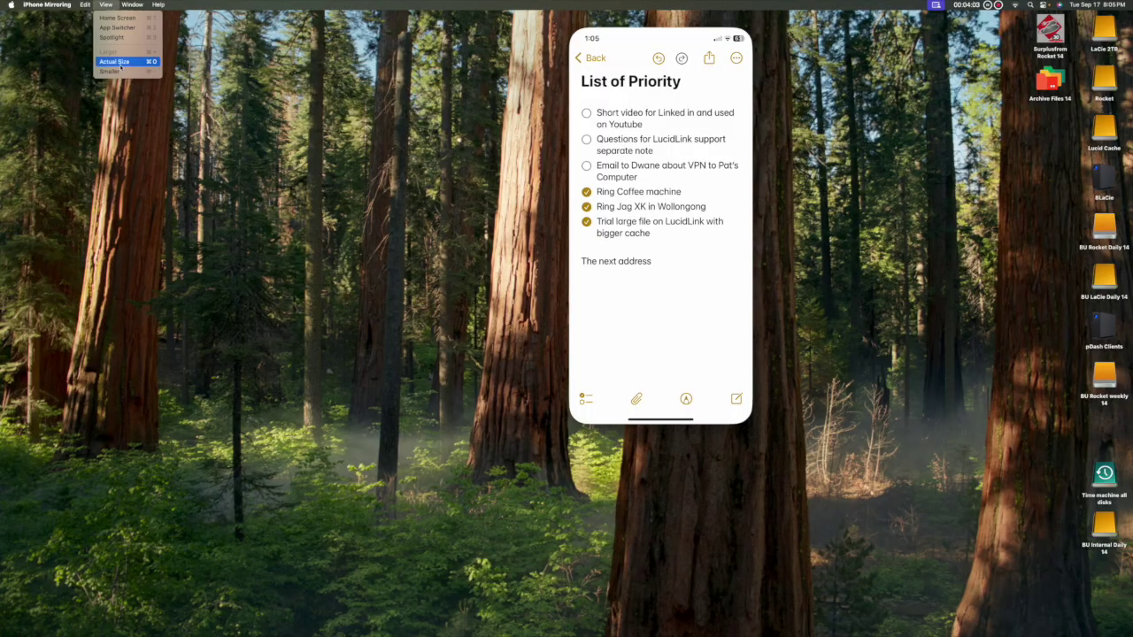
left_click(94, 94)
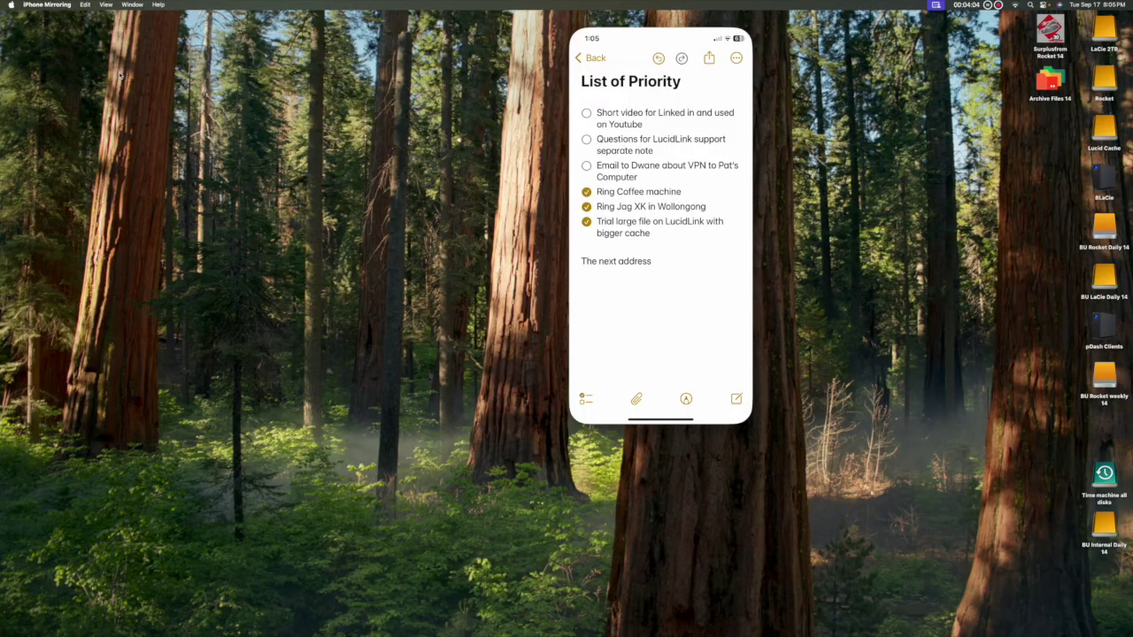
left_click(107, 6)
left_click(110, 54)
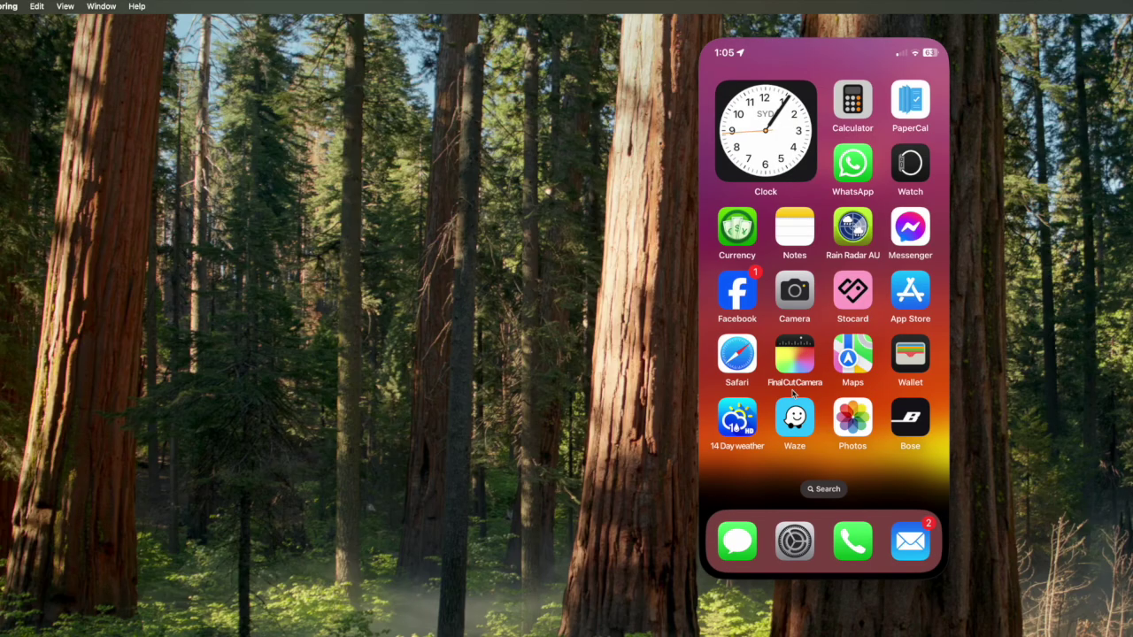
- Swipe through the iPhone home pages and open the Phone app
scroll(857, 391, "left", 3)
scroll(855, 390, "right", 10)
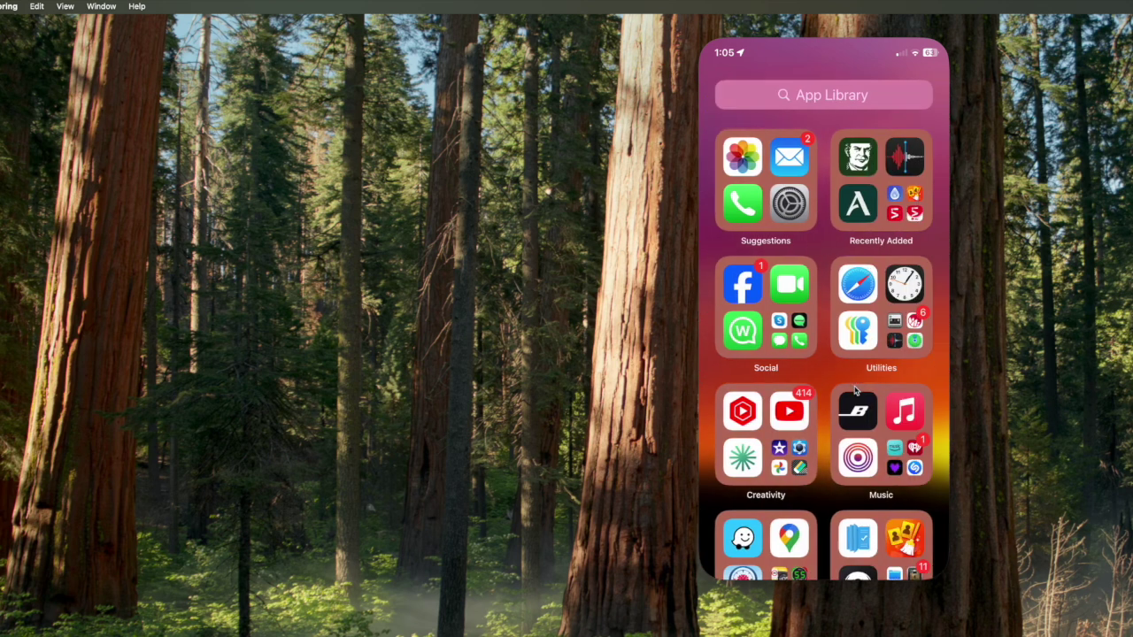
scroll(855, 390, "left", 10)
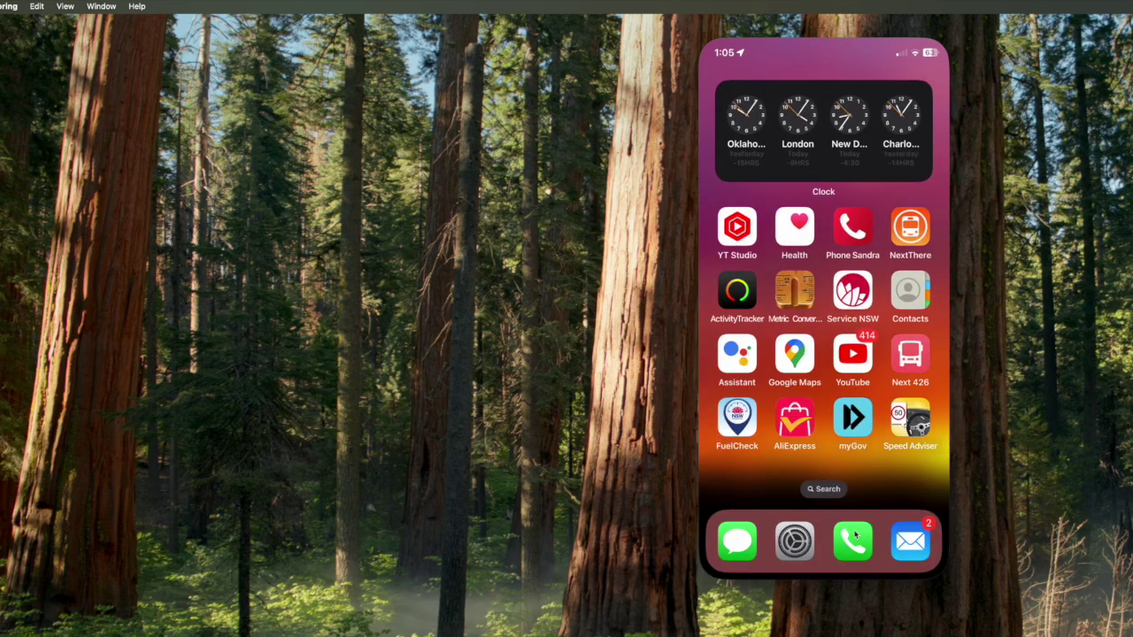
left_click_drag(855, 535, 856, 536)
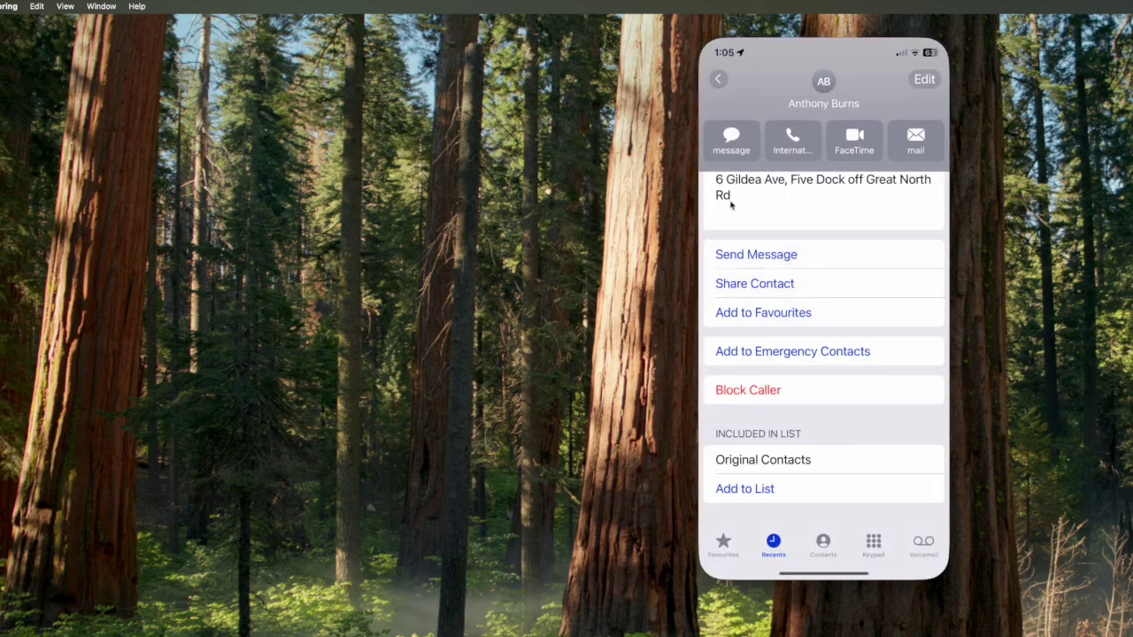
- Dial the mobile number on the keypad and place the call
scroll(785, 209, "up", 3)
scroll(785, 209, "up", 10)
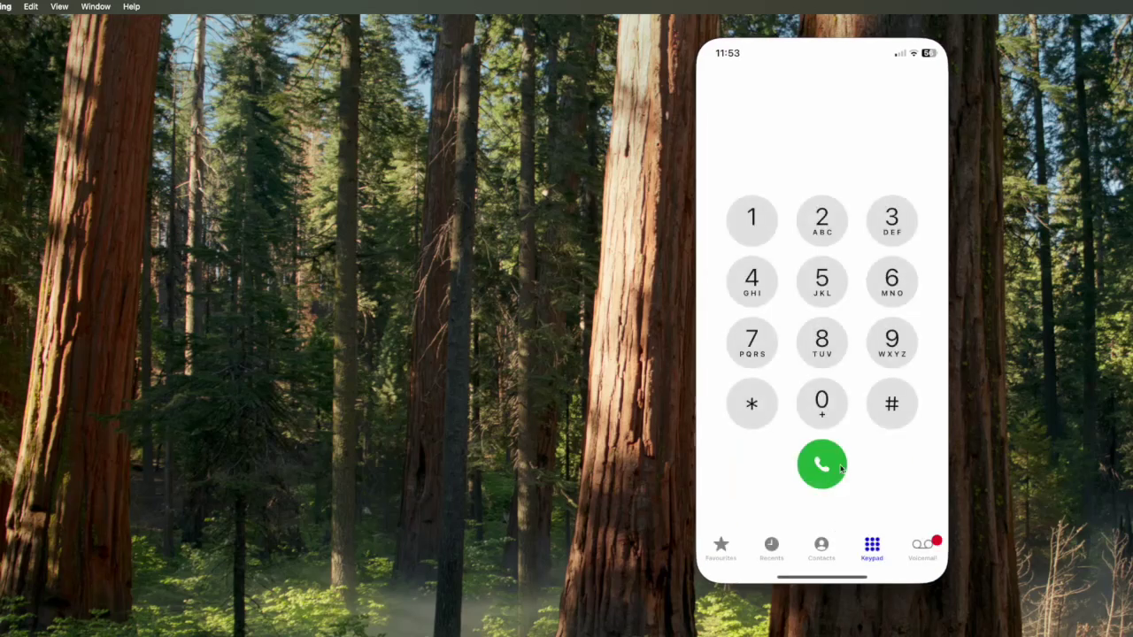
left_click(822, 403)
left_click(761, 280)
type("473")
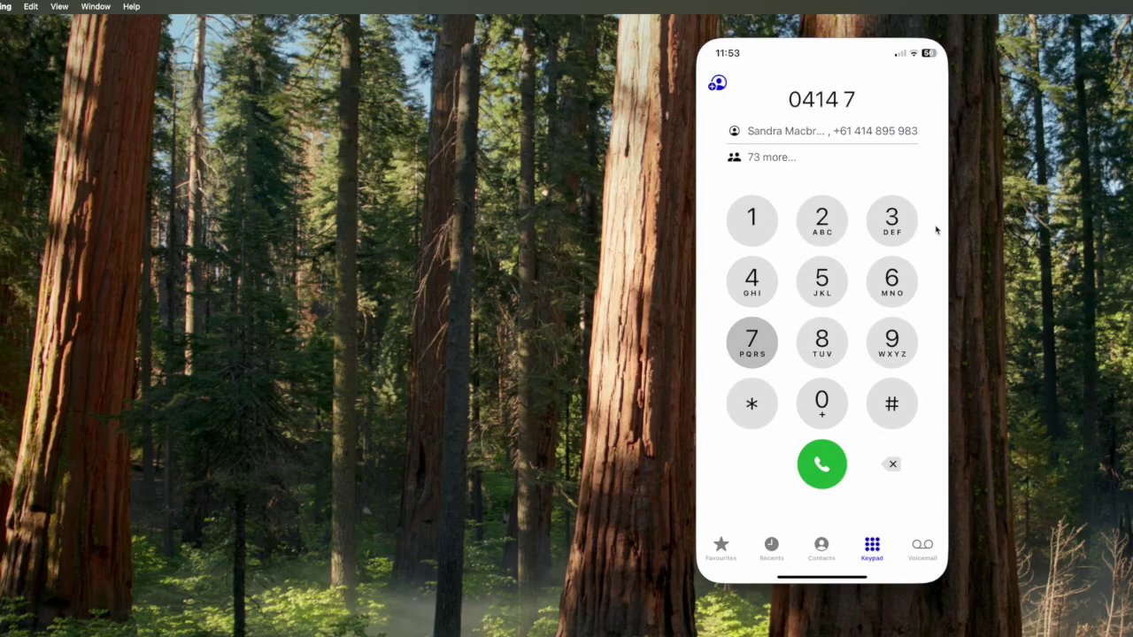
left_click(822, 343)
left_click(821, 343)
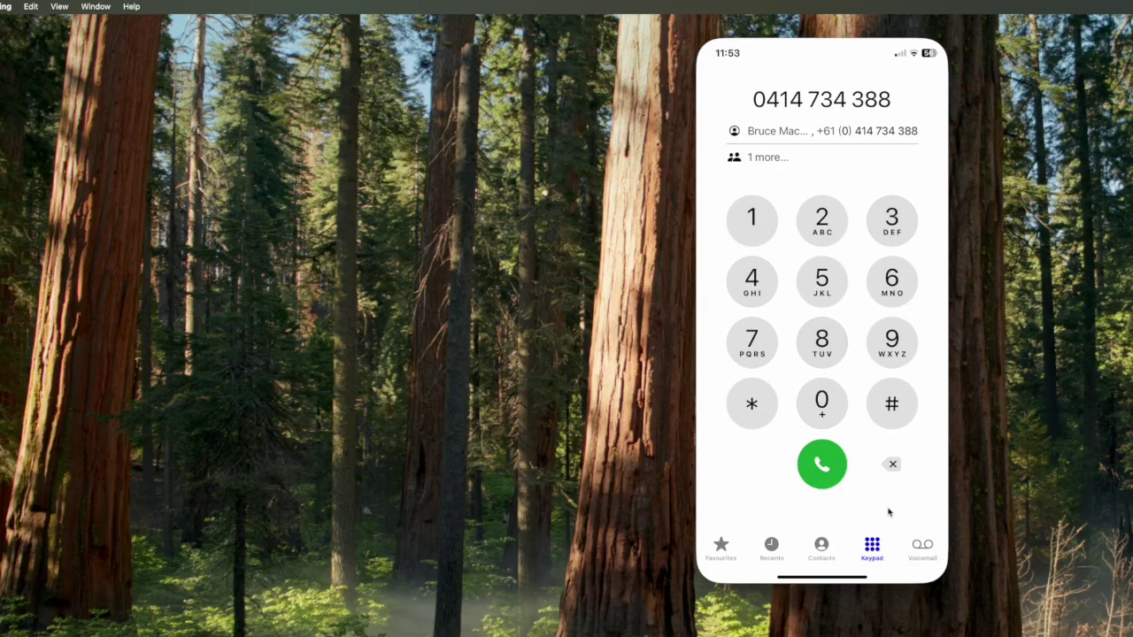
left_click(843, 467)
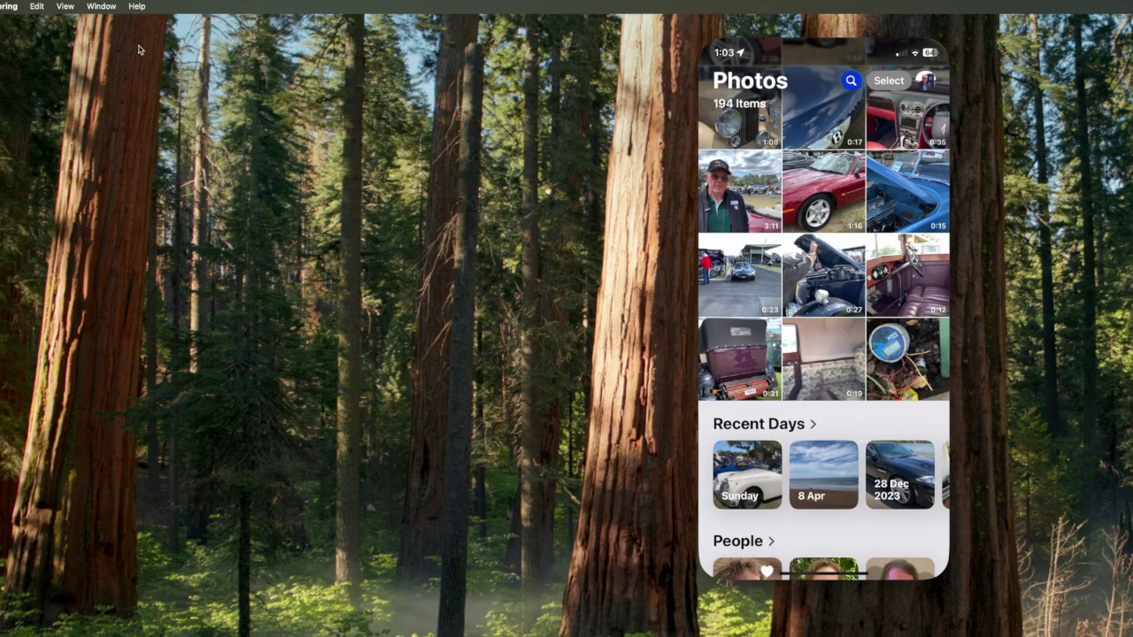
- Open YT Studio from iPhone Spotlight search, then return to the home screen
left_click(65, 7)
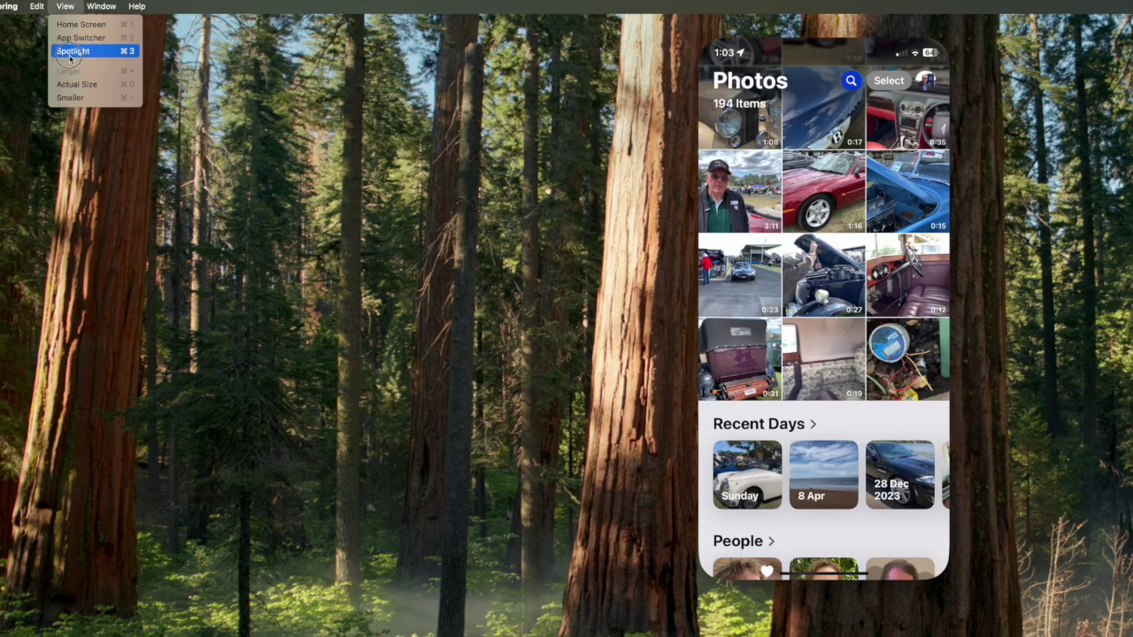
left_click(73, 52)
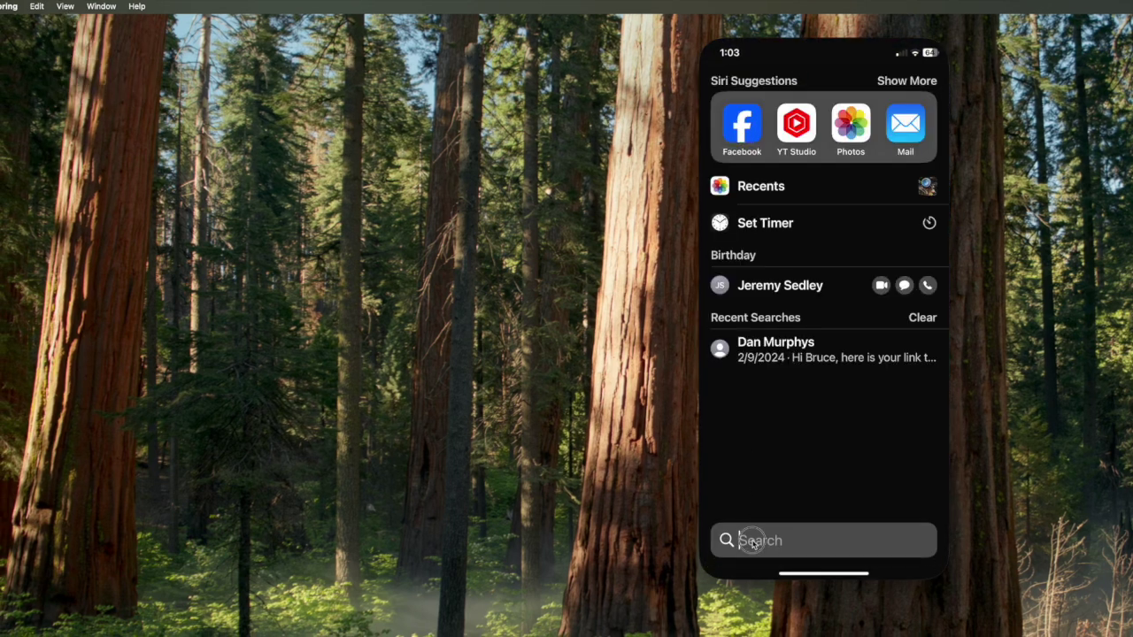
left_click(795, 126)
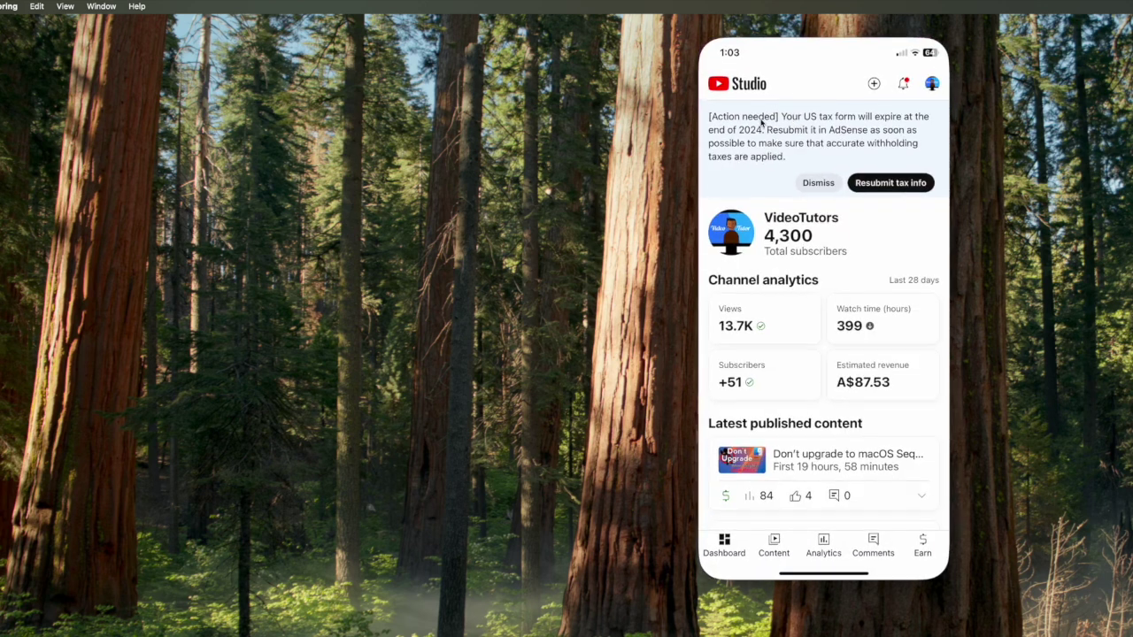
key("super+1")
- Open Notes search, then swipe through the App Library back to the home pages
left_click(799, 232)
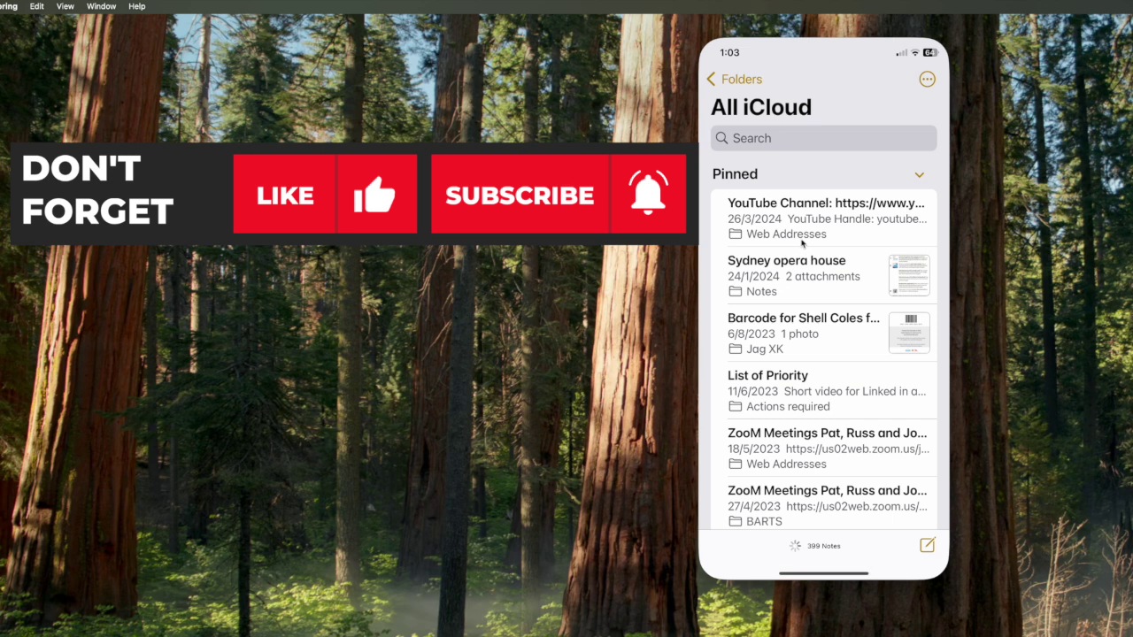
left_click(752, 138)
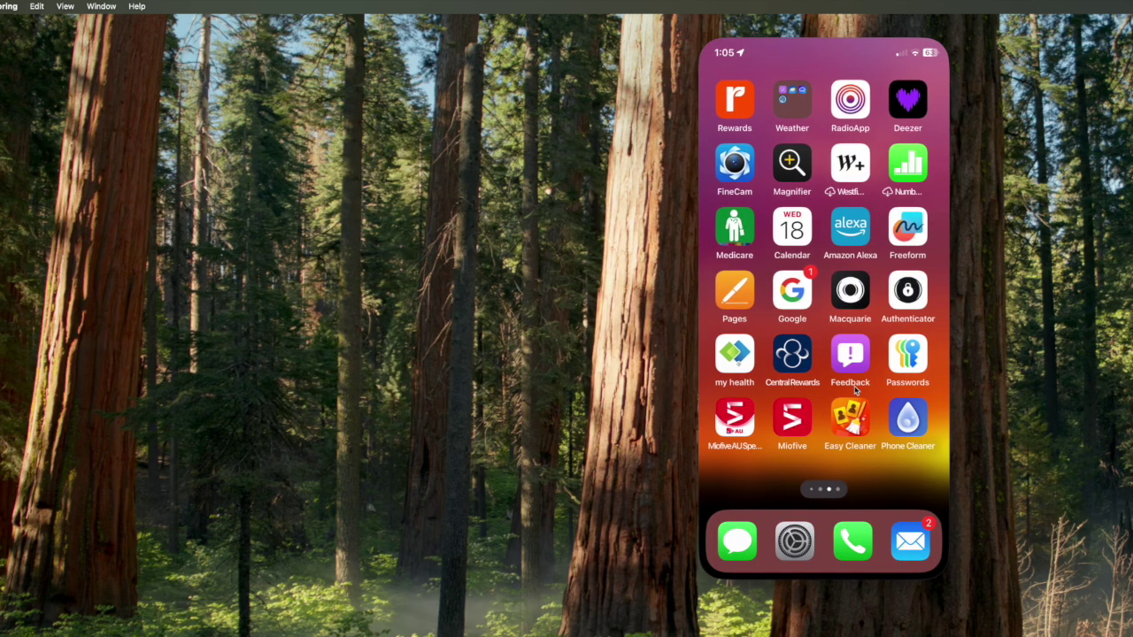
scroll(855, 391, "right", 5)
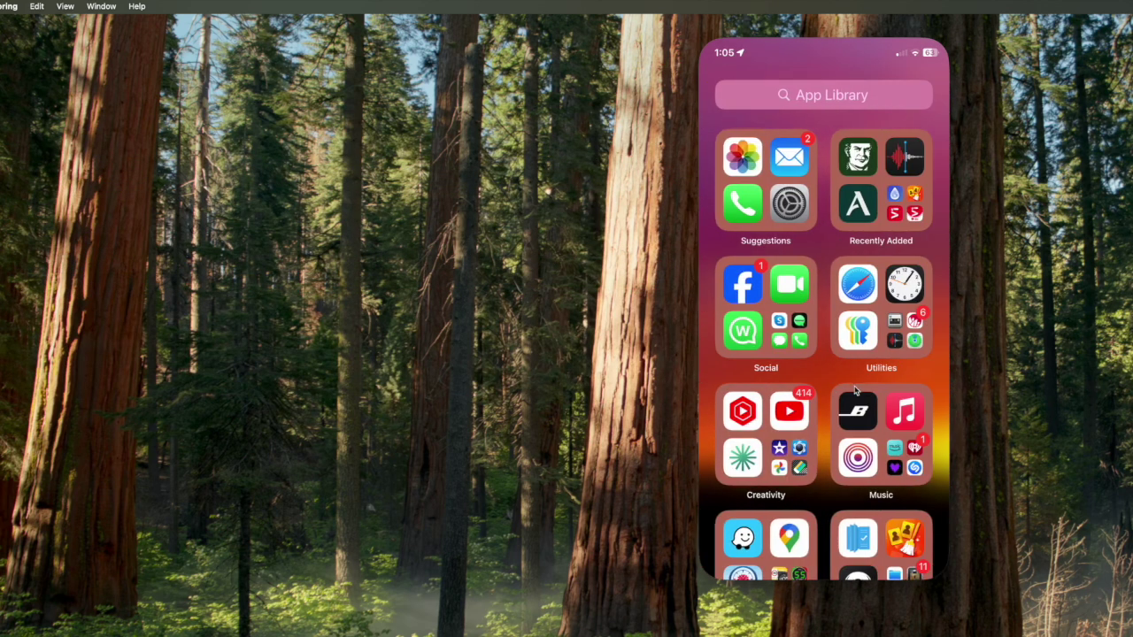
scroll(855, 390, "right", 2)
scroll(855, 391, "left", 8)
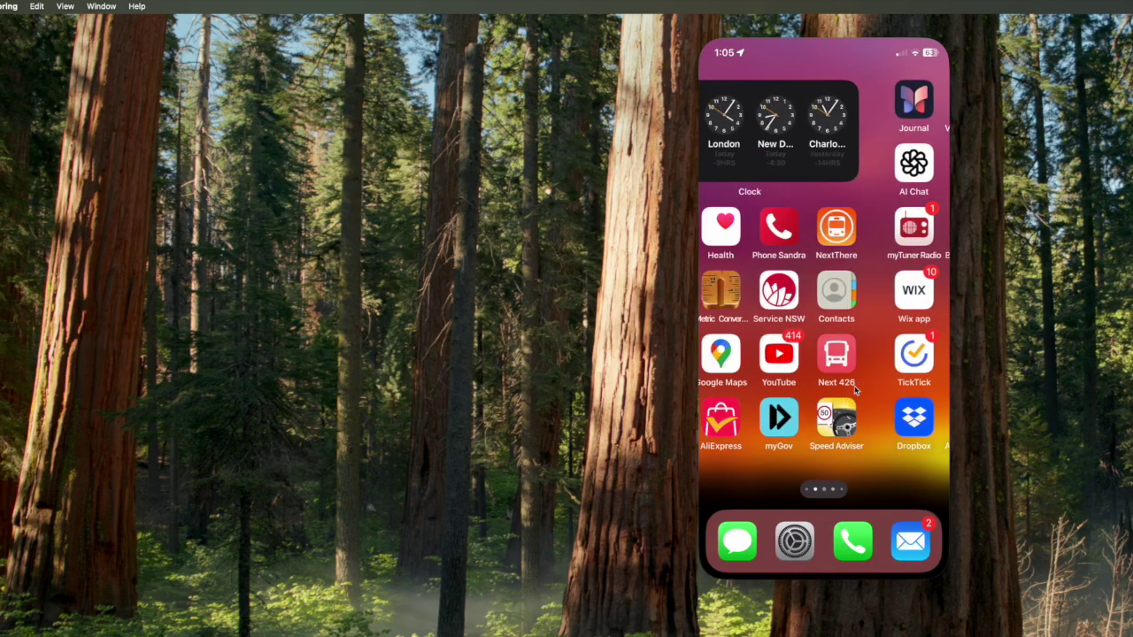